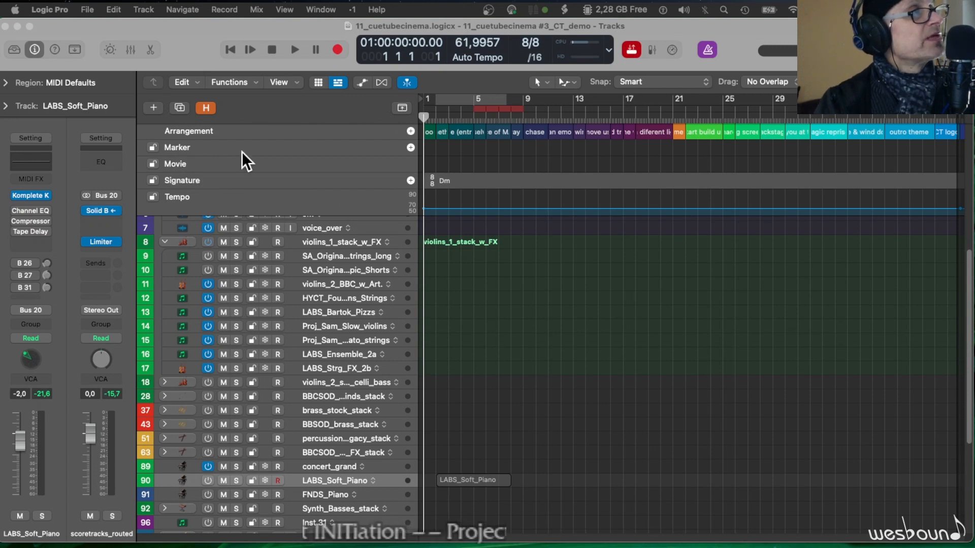
- Hide the Arrangement track from the global tracks
{"action": "right_click", "coordinate": [330, 202]}
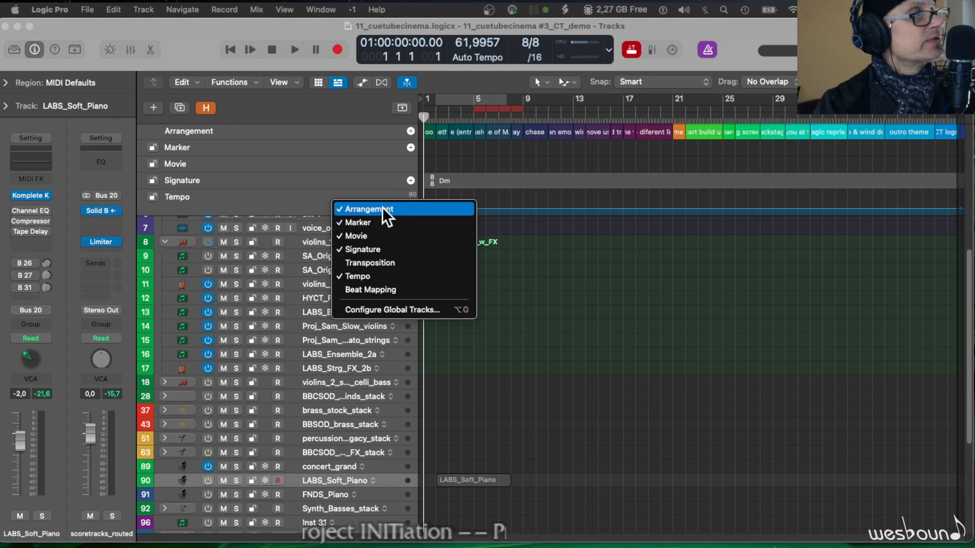
{"action": "left_click", "coordinate": [364, 210]}
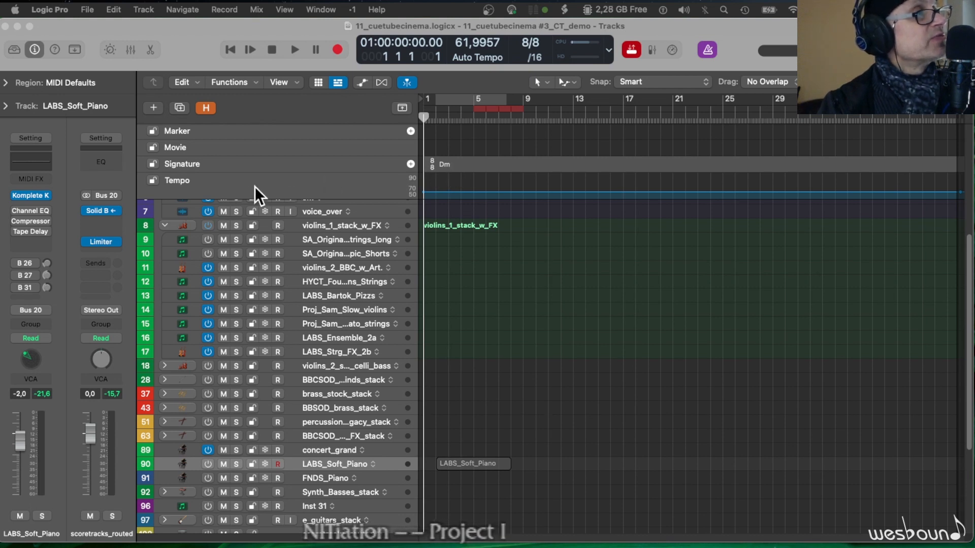
- Open the movie Cinema BITC.mp4 from the Movie Files folder in the project and extract its audio track
{"action": "right_click", "coordinate": [182, 150]}
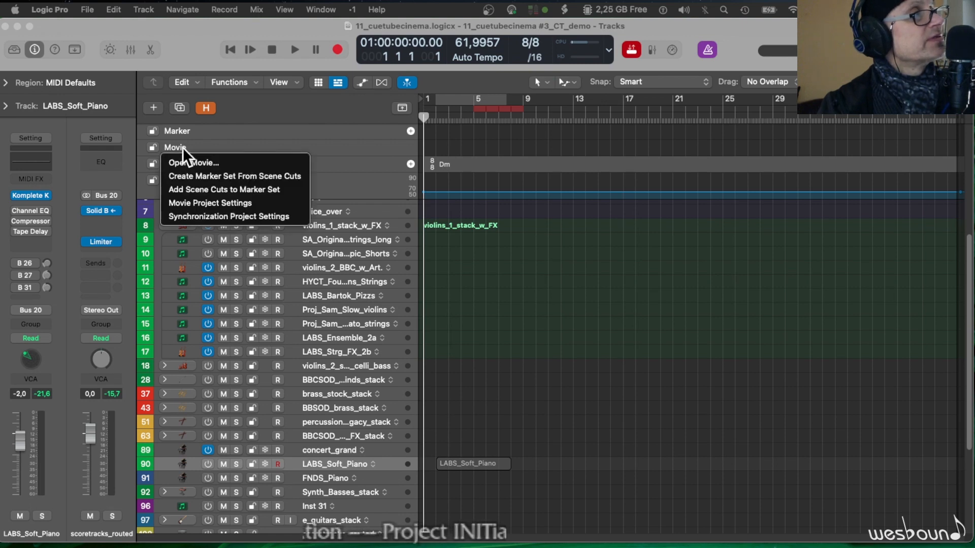
{"action": "left_click", "coordinate": [191, 162]}
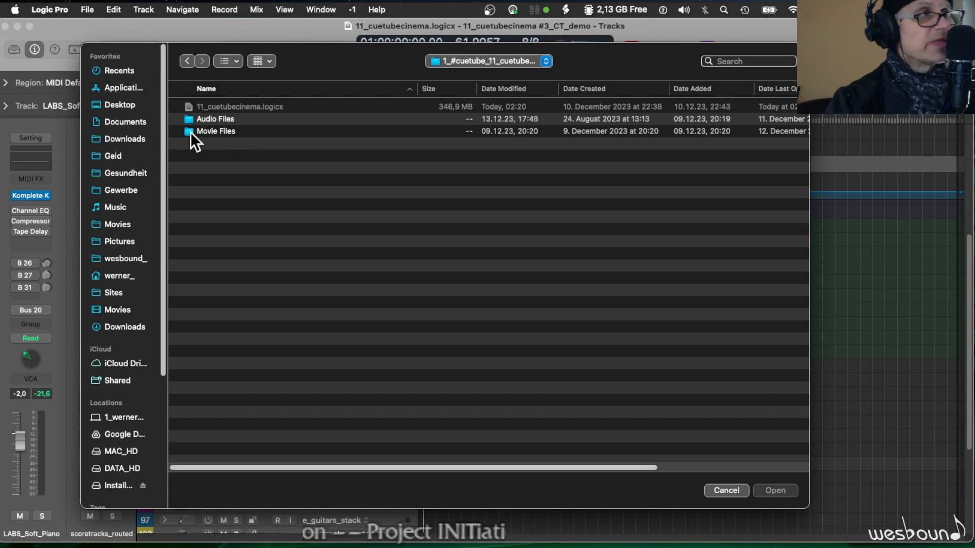
{"action": "double_click", "coordinate": [206, 131]}
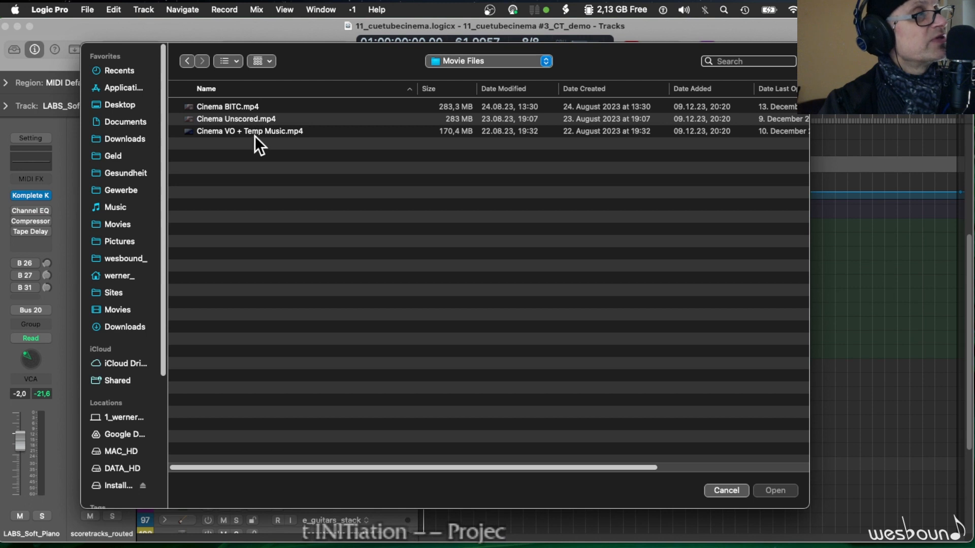
{"action": "left_click", "coordinate": [284, 108]}
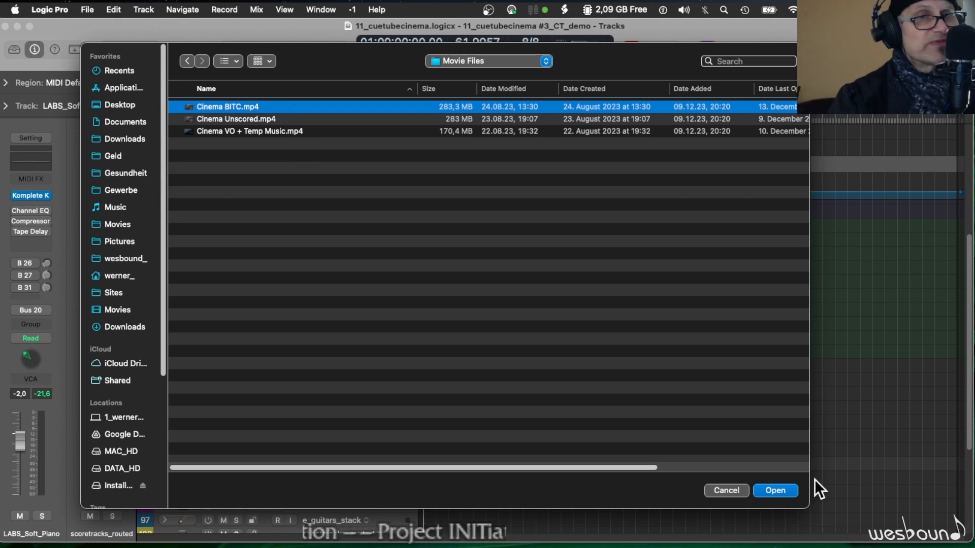
{"action": "left_click", "coordinate": [784, 490]}
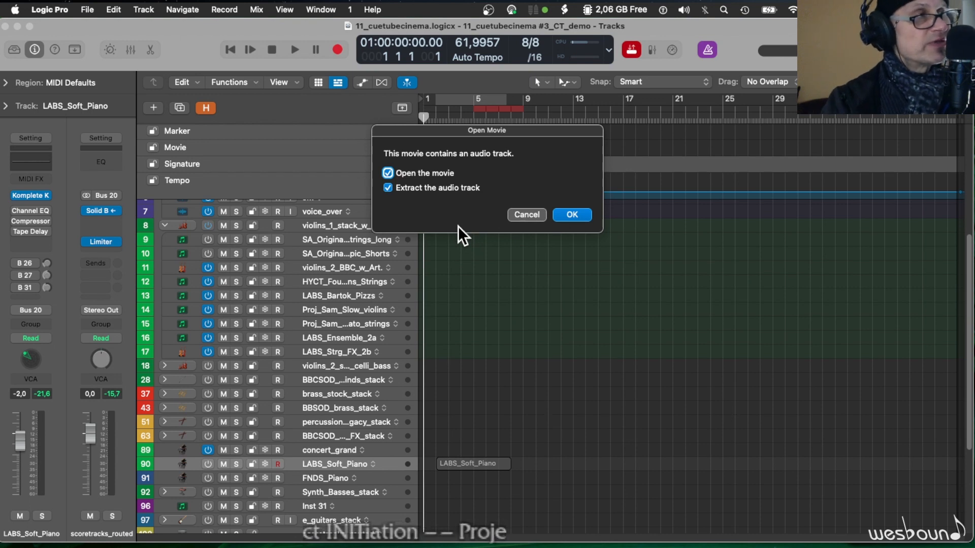
{"action": "left_click", "coordinate": [573, 214]}
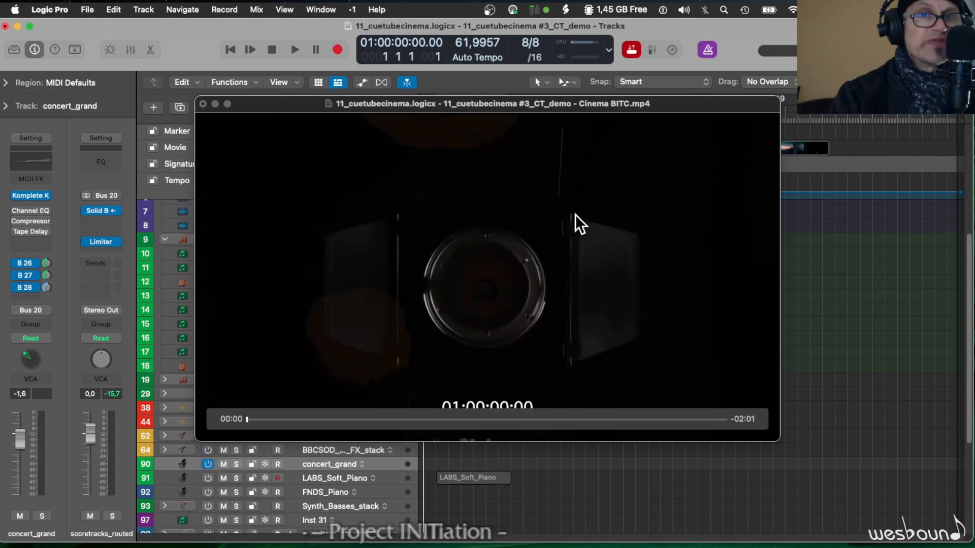
- Move the movie window off the track headers and shrink it so the new audio track is reachable
{"action": "left_click_drag", "start_coordinate": [510, 104], "coordinate": [767, 27]}
{"action": "scroll", "coordinate": [397, 239], "scroll_direction": "up", "scroll_amount": 2}
{"action": "left_click_drag", "start_coordinate": [453, 363], "coordinate": [654, 257]}
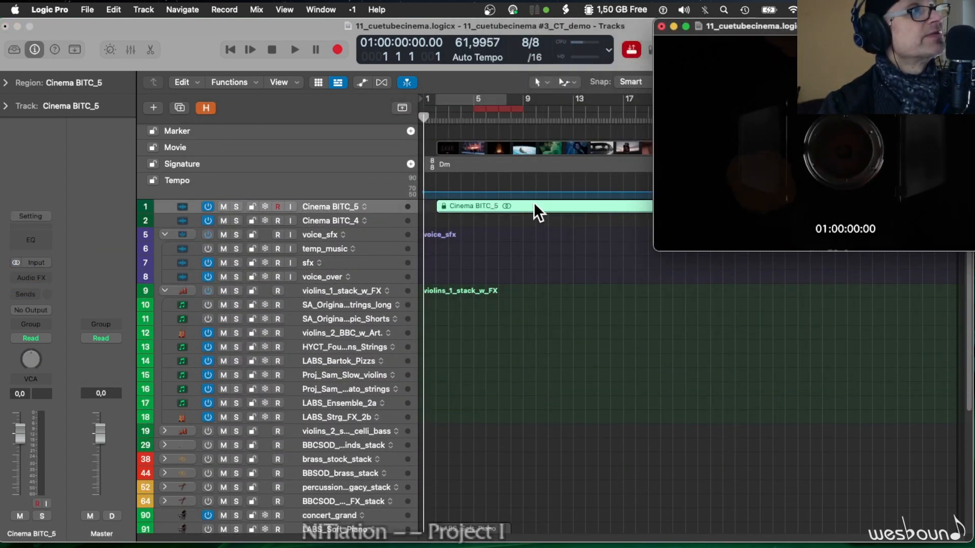
- Delete the surplus Cinema BITC_4 track and hide the movie window
{"action": "left_click", "coordinate": [335, 220]}
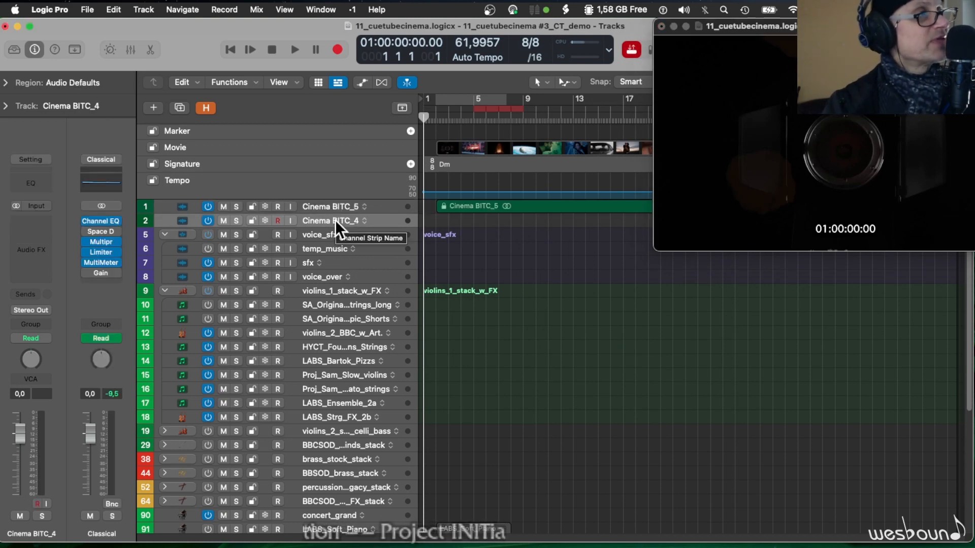
{"action": "key", "text": "super+BackSpace"}
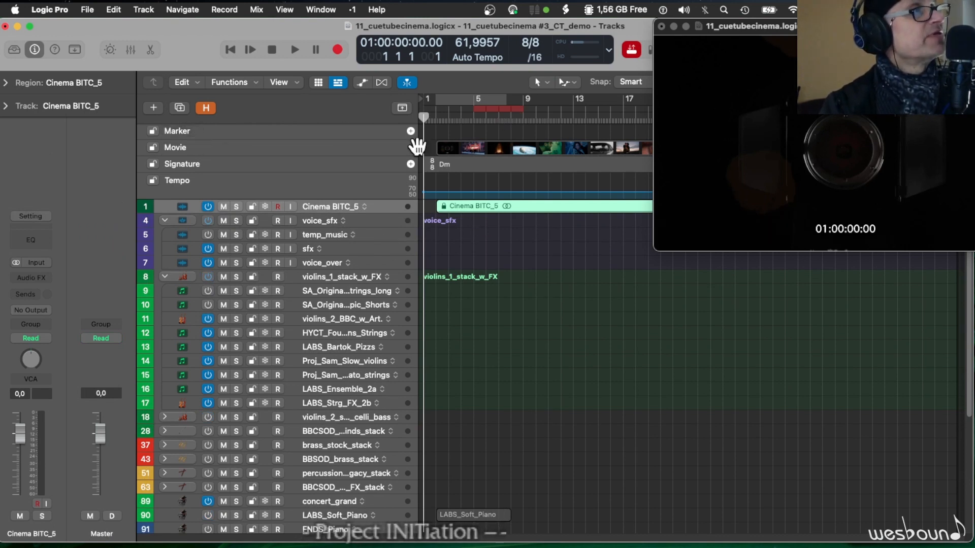
{"action": "key", "text": "alt+super+v"}
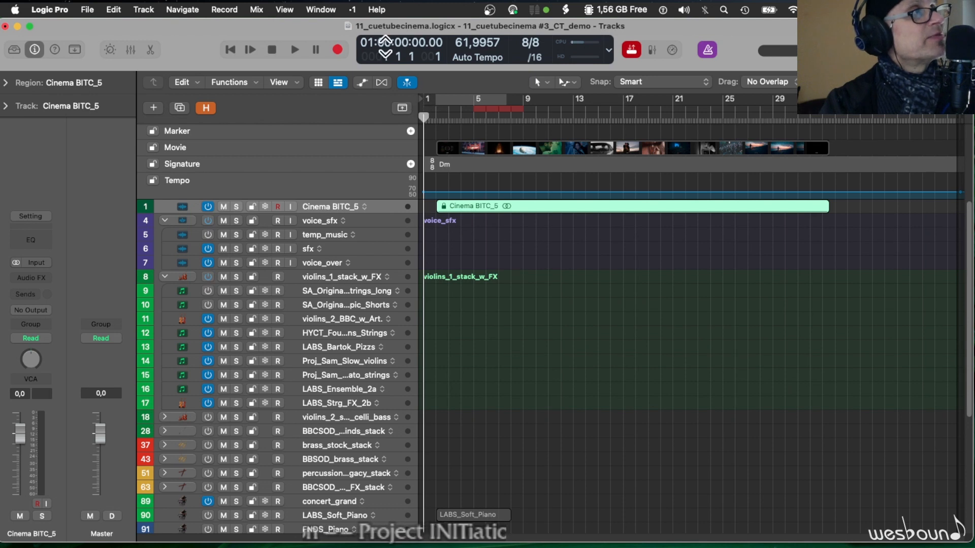
- Place the playhead at bar 2 and move the movie, with its extracted audio, back to the project start
{"action": "left_click", "coordinate": [437, 120]}
{"action": "left_click_drag", "start_coordinate": [437, 119], "coordinate": [436, 121]}
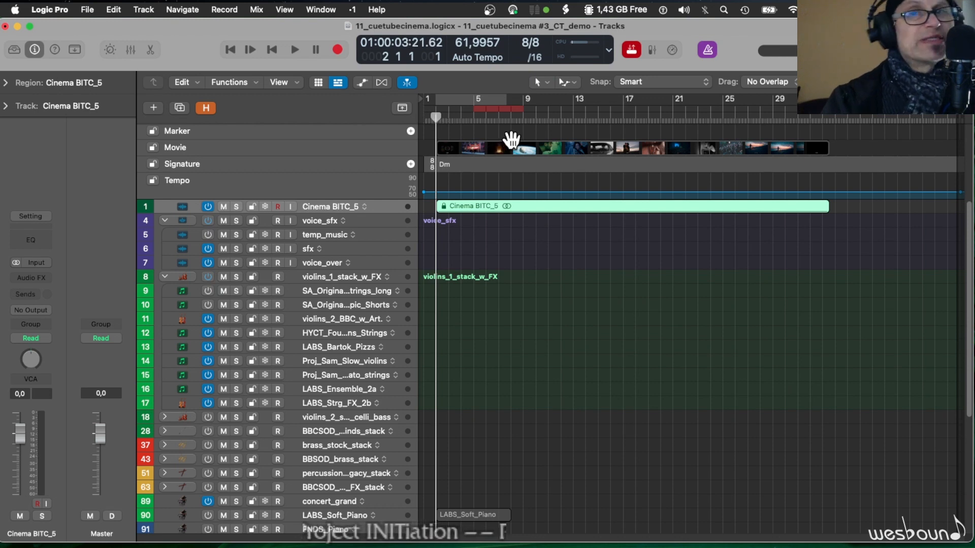
{"action": "left_click", "coordinate": [439, 150]}
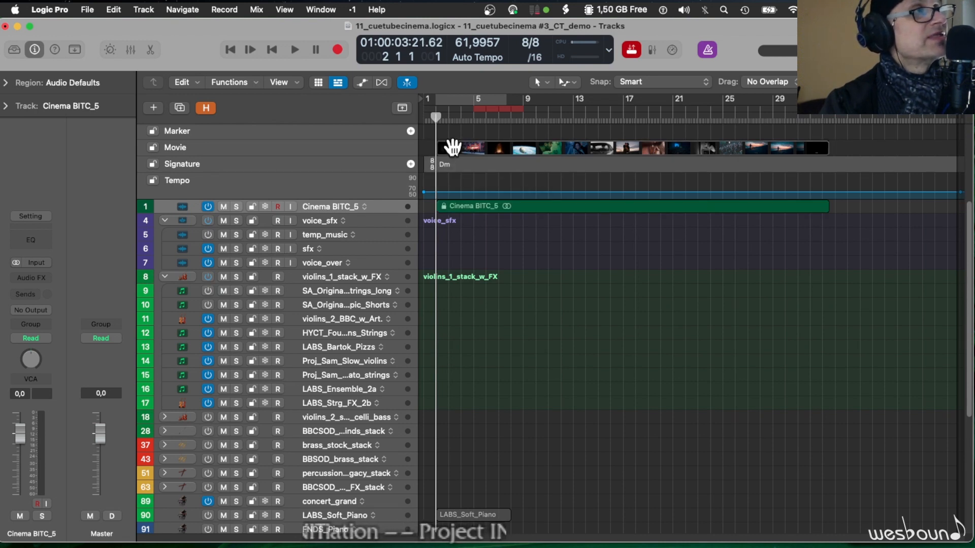
{"action": "left_click_drag", "start_coordinate": [452, 147], "coordinate": [436, 149]}
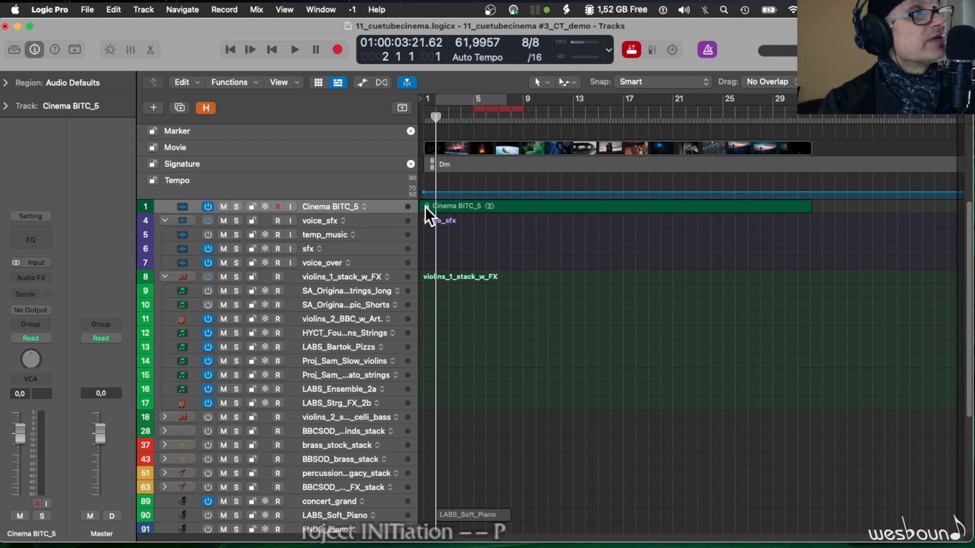
- Check the Cinema BITC_5 region's SMPTE lock options and inspect its start against bar 1 at a larger zoom
{"action": "right_click", "coordinate": [455, 205]}
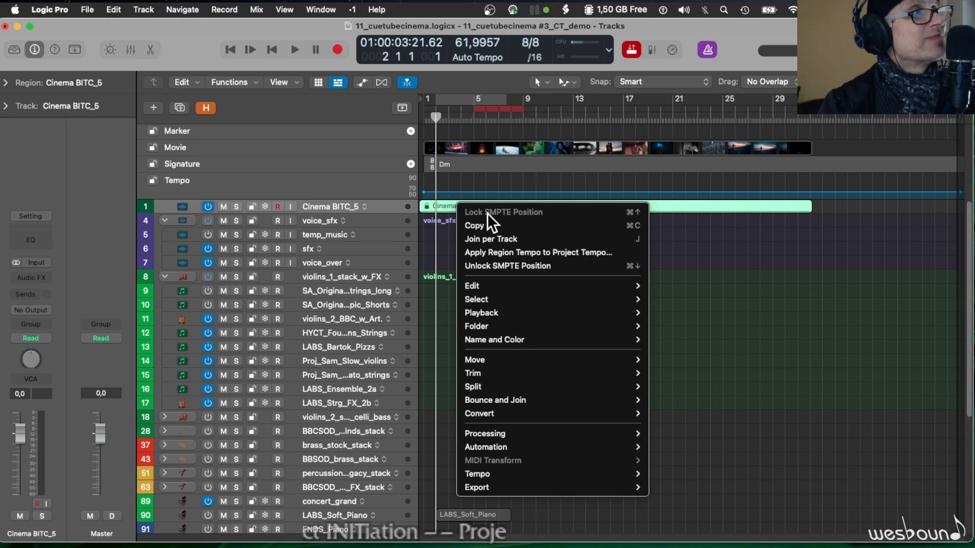
{"action": "left_click", "coordinate": [476, 145]}
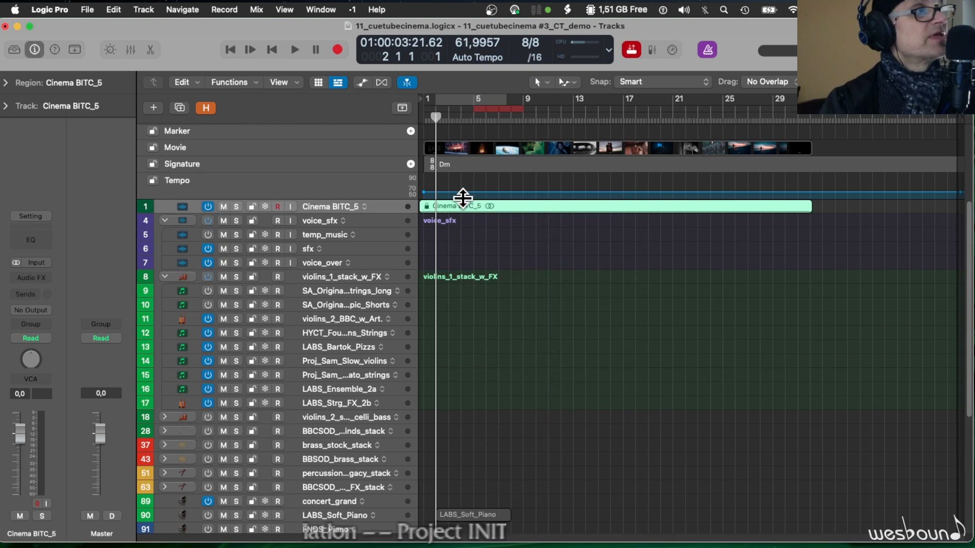
{"action": "key", "text": "super+Down"}
{"action": "key", "text": "super+Down"}
{"action": "key", "text": "super+Down"}
{"action": "key", "text": "super+Down"}
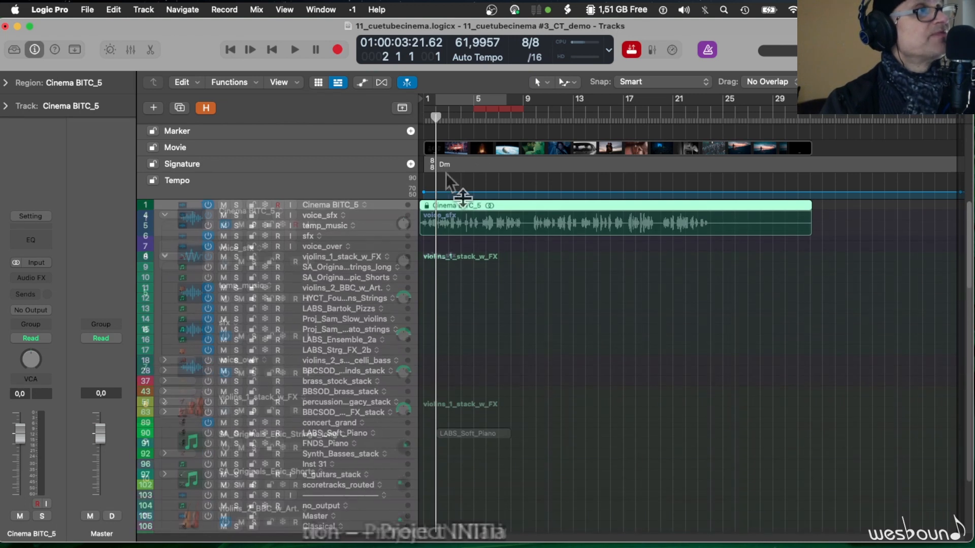
{"action": "left_click", "coordinate": [424, 113]}
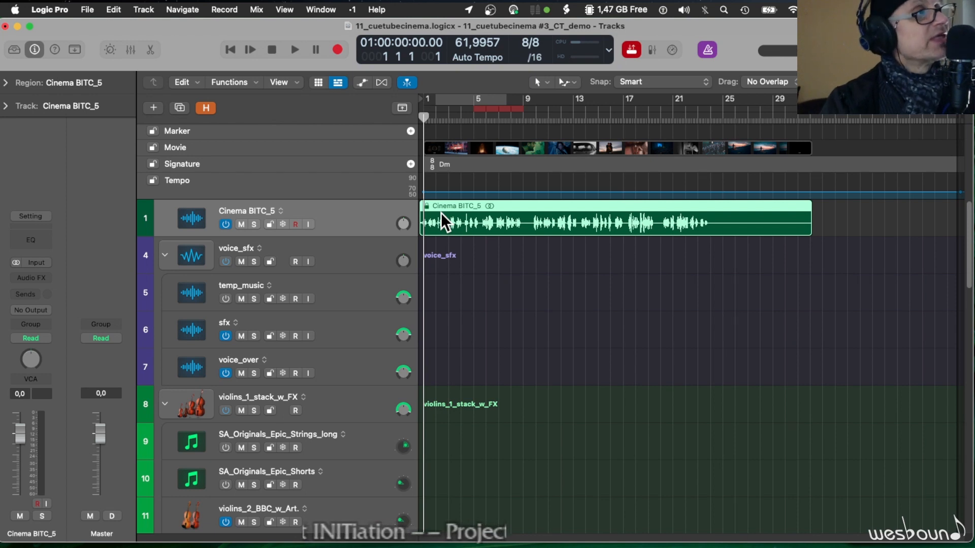
{"action": "key", "text": "super+Right"}
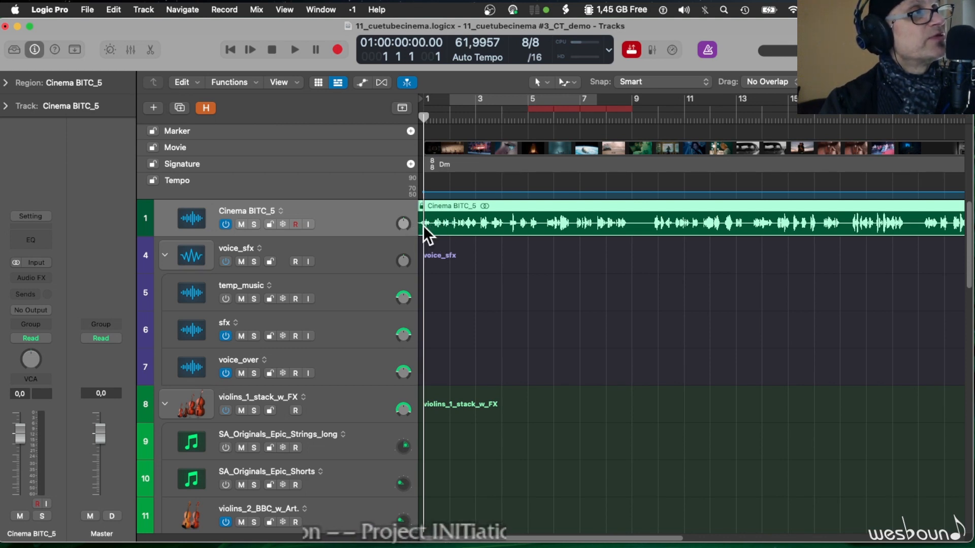
- Expose the space before bar 1, shift the movie slightly later so its audio region starts at bar 1, and restore the project start
{"action": "left_click_drag", "start_coordinate": [414, 98], "coordinate": [394, 98]}
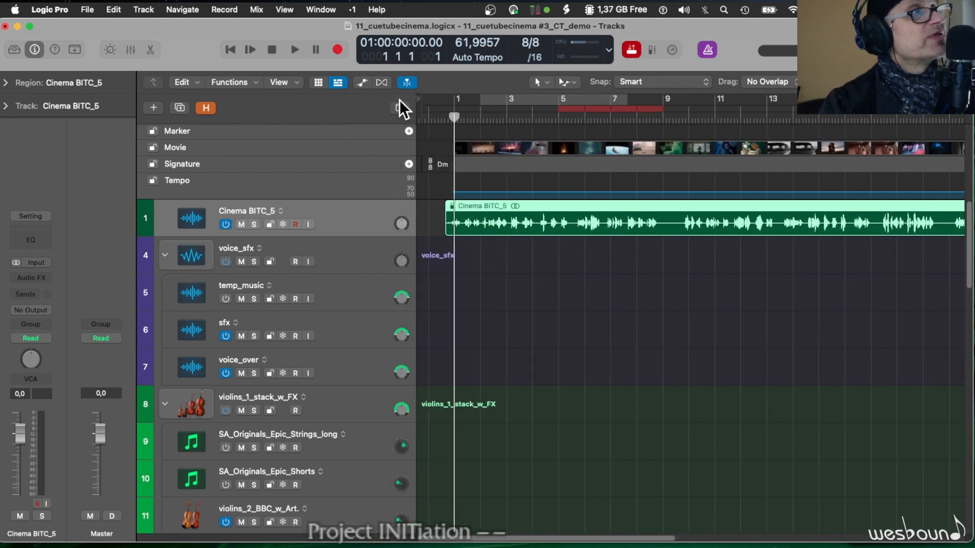
{"action": "left_click_drag", "start_coordinate": [471, 206], "coordinate": [480, 204]}
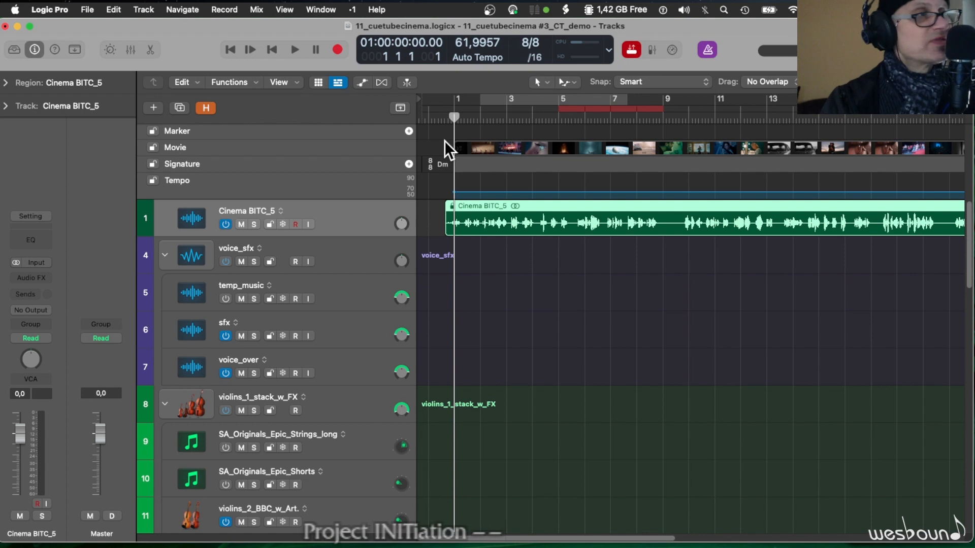
{"action": "left_click_drag", "start_coordinate": [460, 147], "coordinate": [476, 146]}
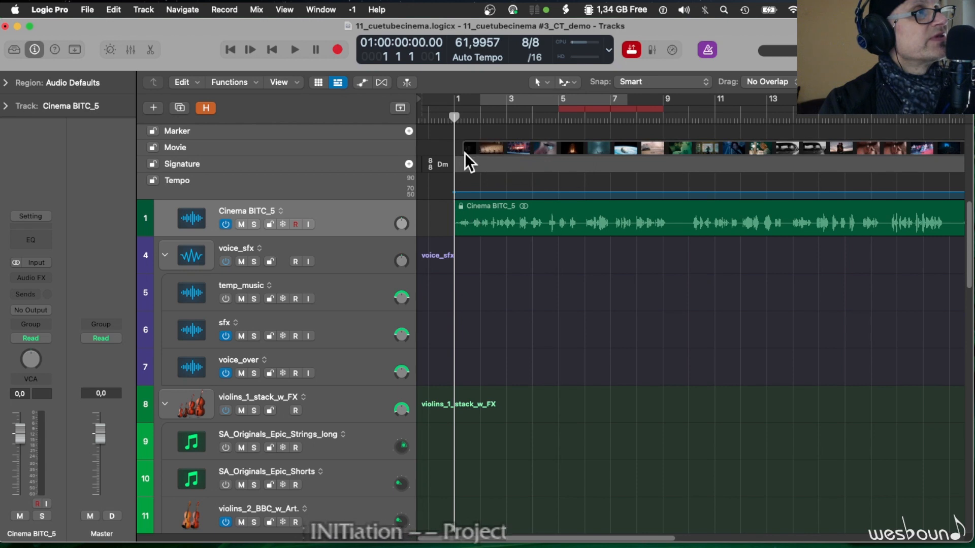
{"action": "left_click_drag", "start_coordinate": [419, 101], "coordinate": [464, 101]}
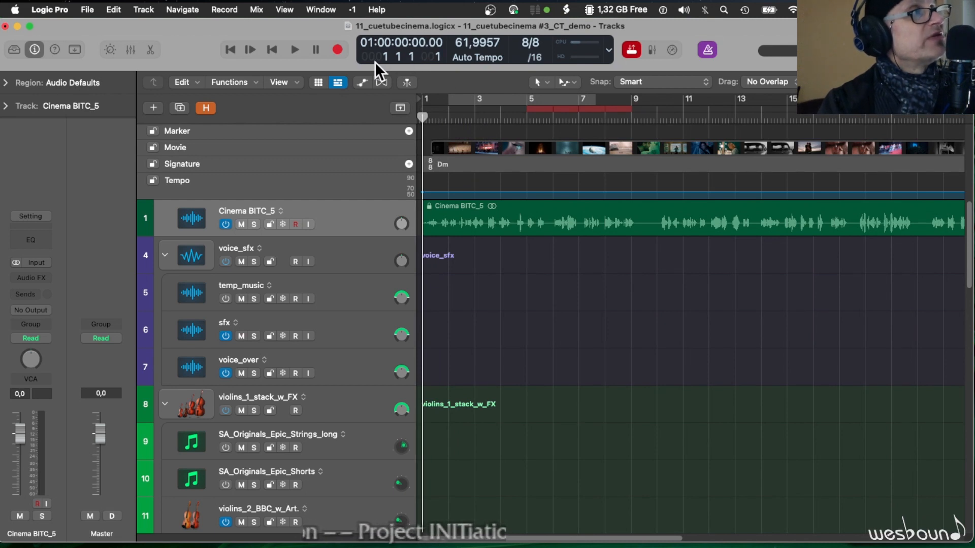
- Disable the separate SMPTE view offset in the project's synchronization settings and close them
{"action": "left_click", "coordinate": [88, 10]}
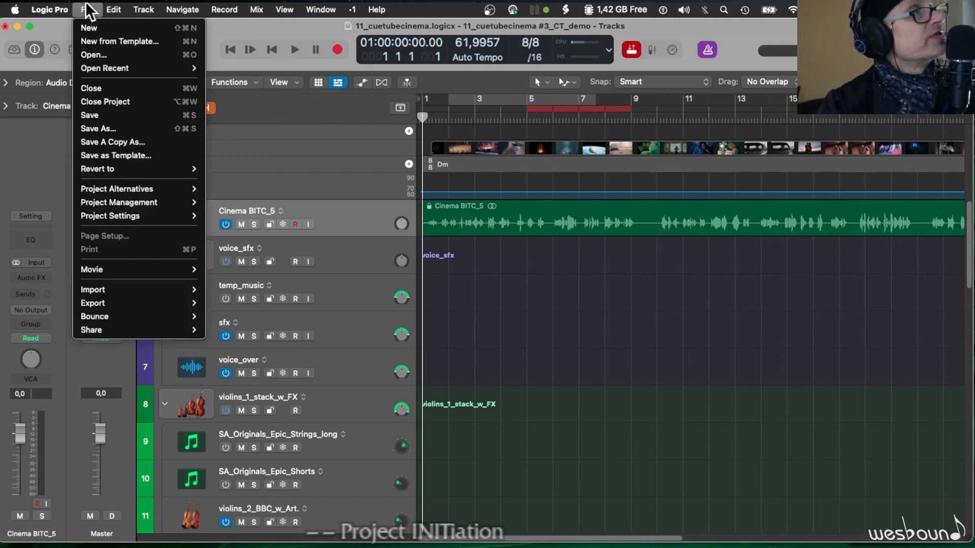
{"action": "mouse_move", "coordinate": [125, 213]}
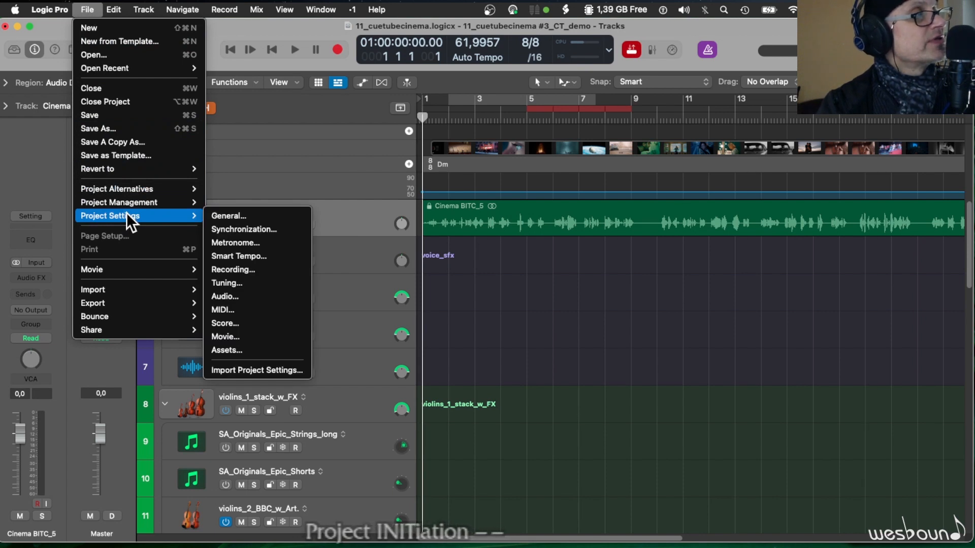
{"action": "left_click", "coordinate": [266, 229]}
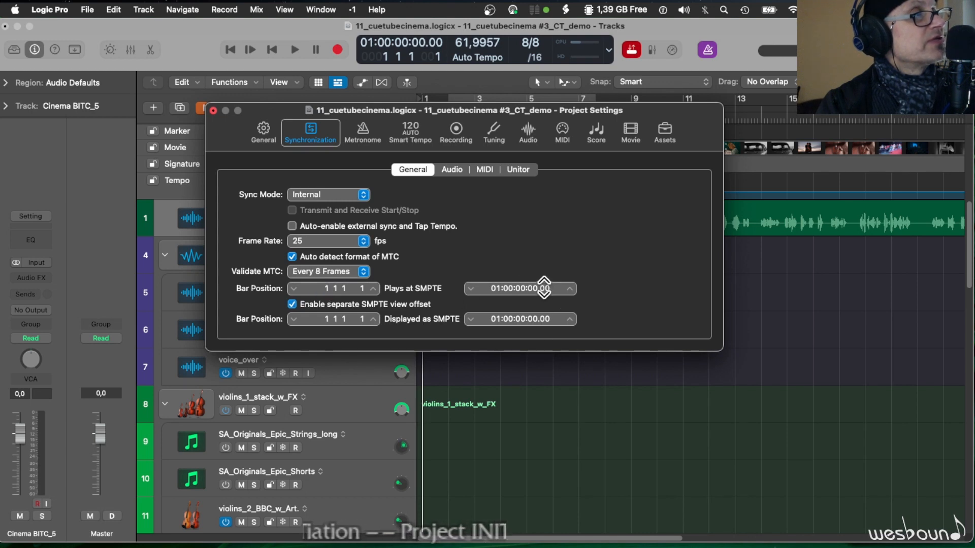
{"action": "left_click", "coordinate": [291, 304]}
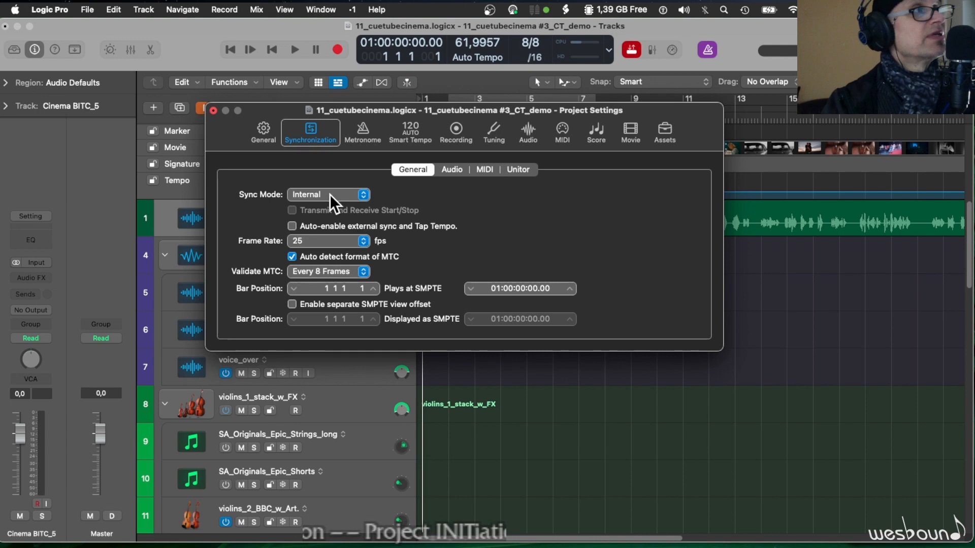
{"action": "left_click", "coordinate": [213, 110]}
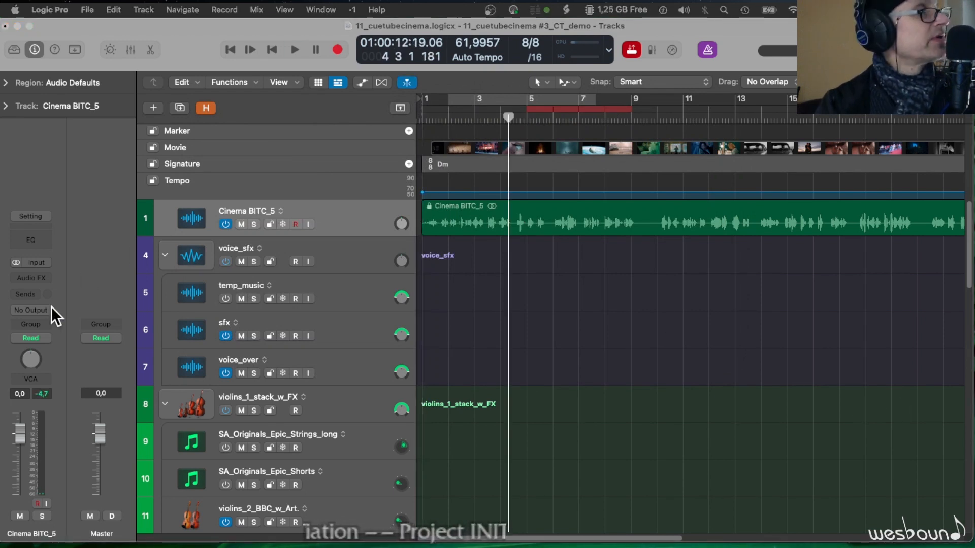
- Route the output of the Cinema BITC_5 track to Stereo Output
{"action": "left_click", "coordinate": [45, 308]}
{"action": "left_click", "coordinate": [45, 309]}
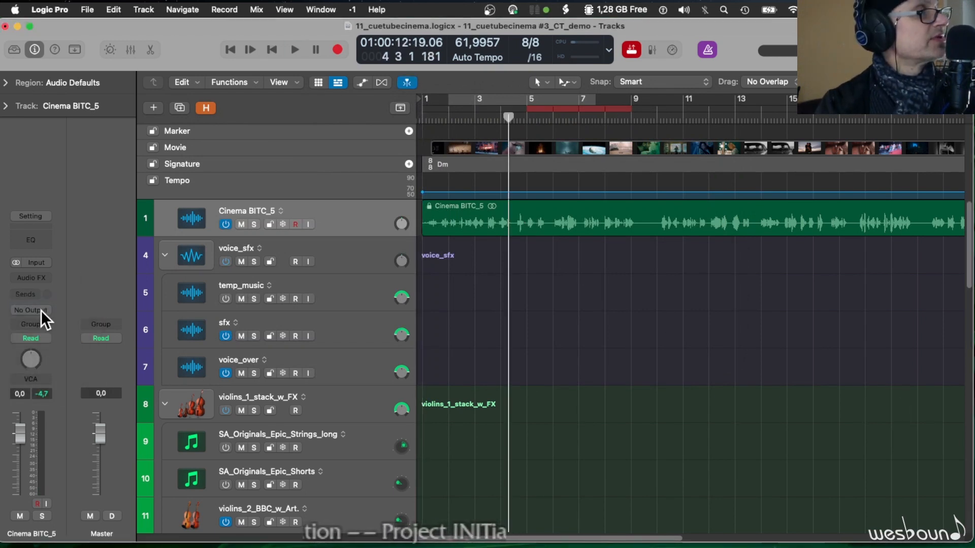
{"action": "left_click", "coordinate": [41, 310]}
{"action": "mouse_move", "coordinate": [44, 325]}
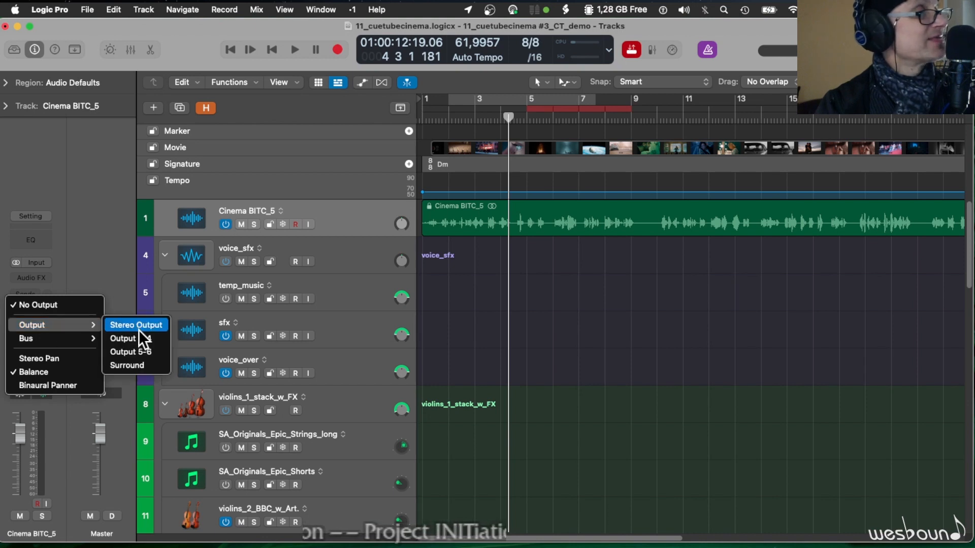
{"action": "left_click", "coordinate": [138, 325]}
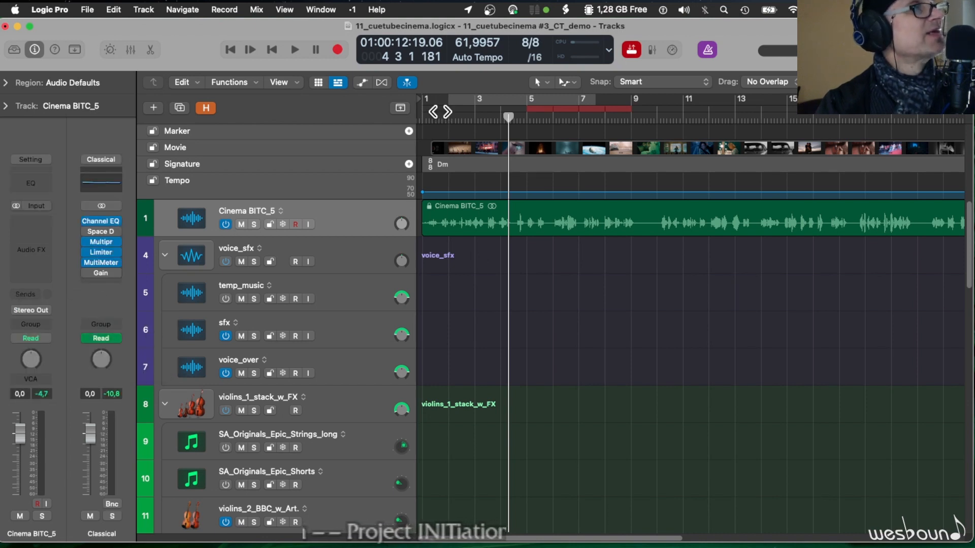
- Play the project from bar 1 to hear the movie's audio, stop, and show the movie preview in the inspector
{"action": "left_click", "coordinate": [425, 118]}
{"action": "key", "text": "space"}
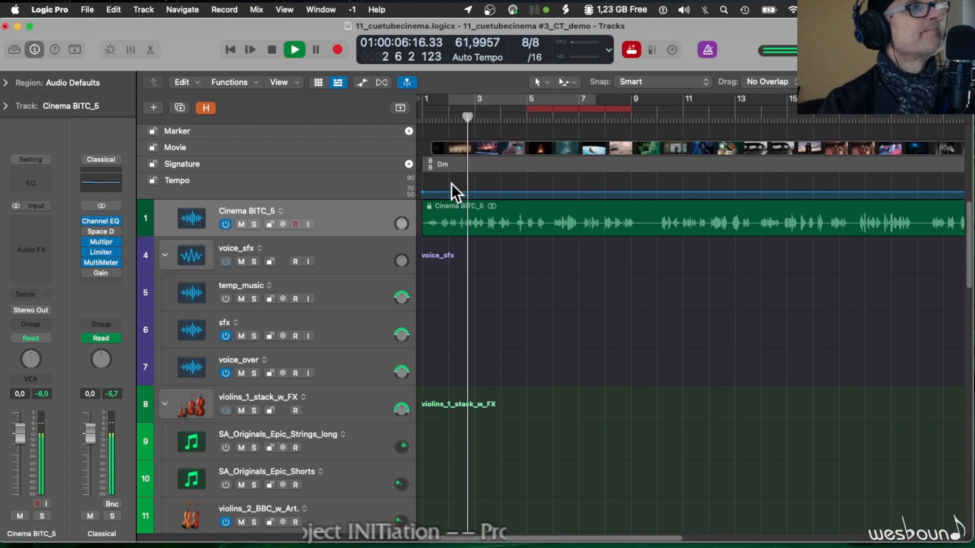
{"action": "key", "text": "space"}
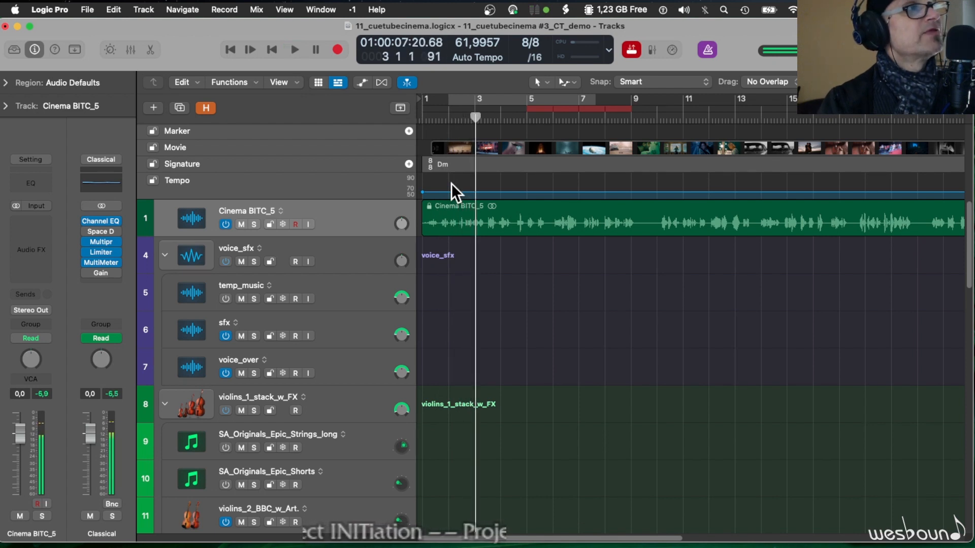
{"action": "left_click", "coordinate": [452, 145]}
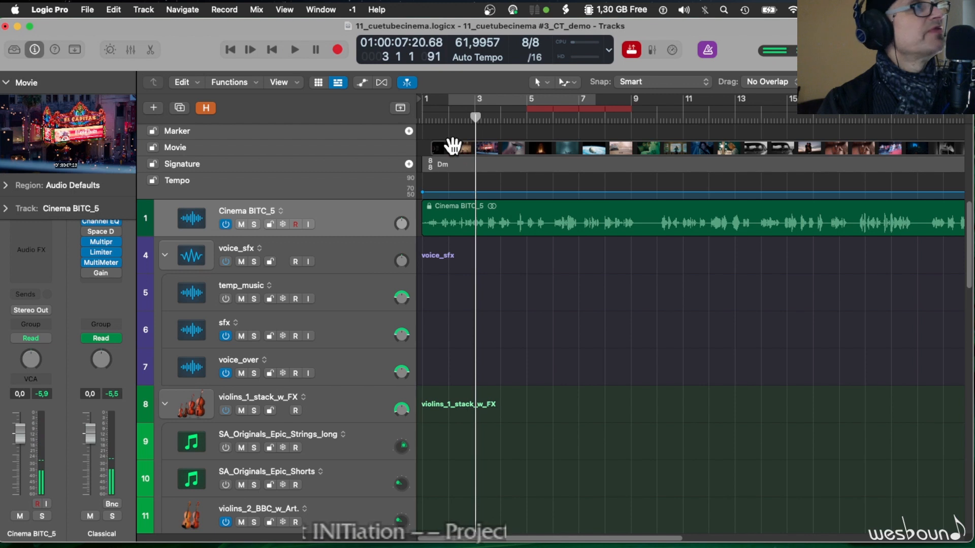
- After a short playback from bar 3, unlock the Cinema BITC_5 region's SMPTE position and move the movie's start earlier to 00:59:59:22.00
{"action": "key", "text": "space"}
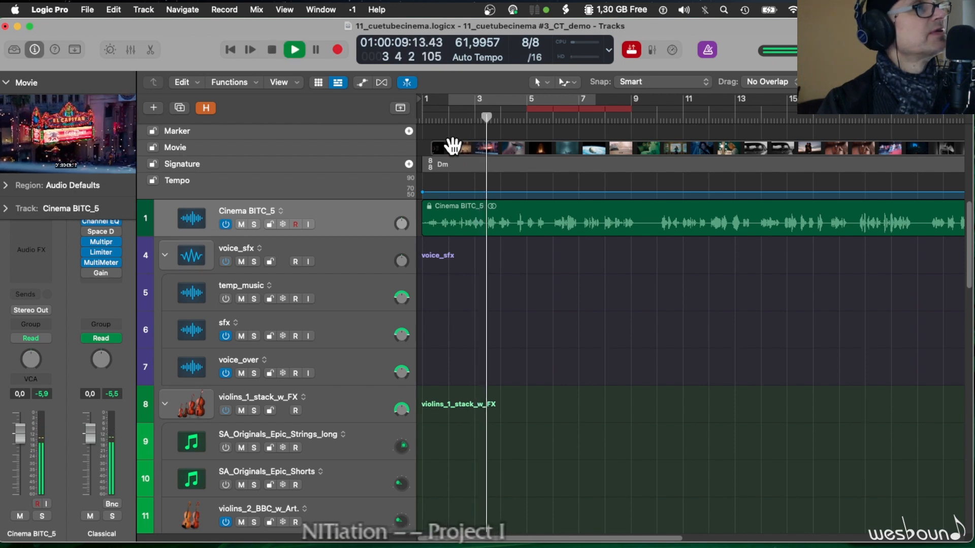
{"action": "key", "text": "space"}
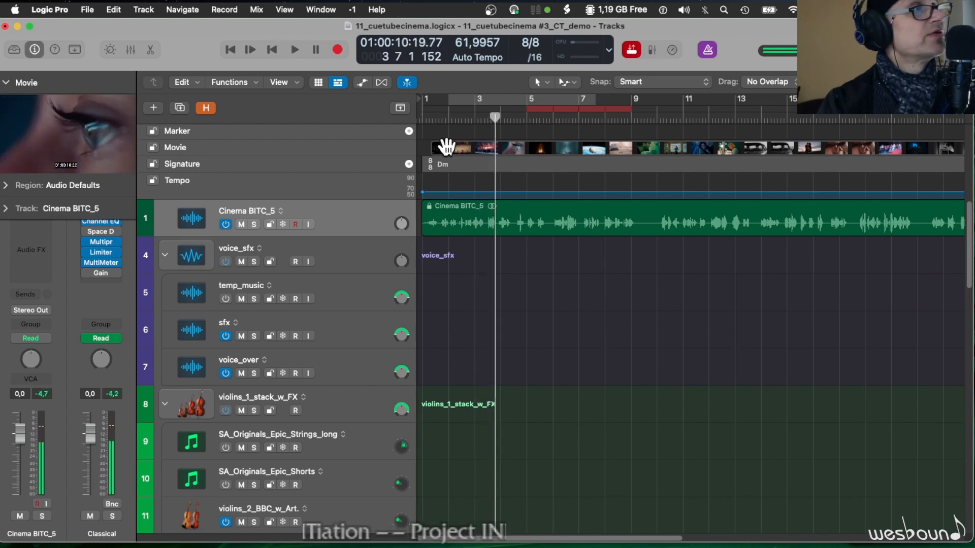
{"action": "right_click", "coordinate": [438, 209]}
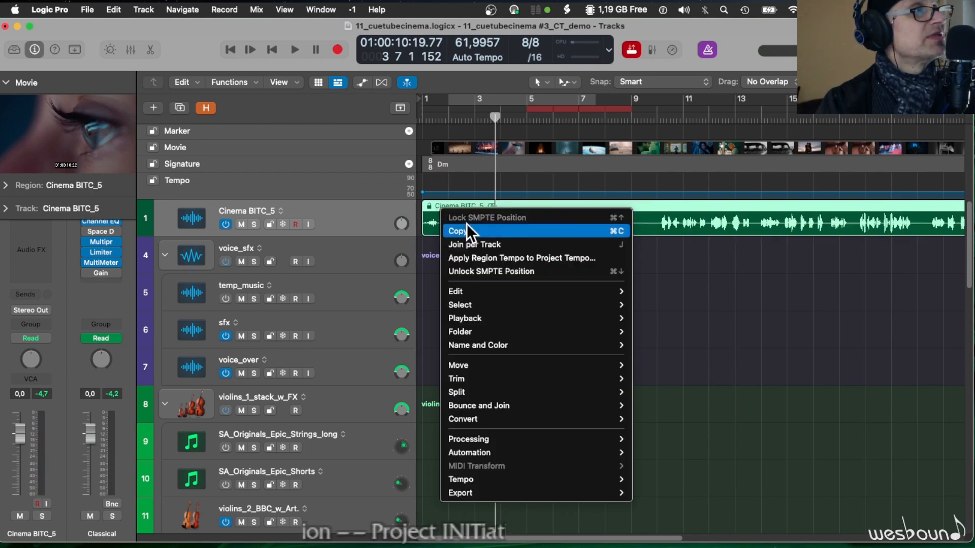
{"action": "left_click", "coordinate": [580, 271]}
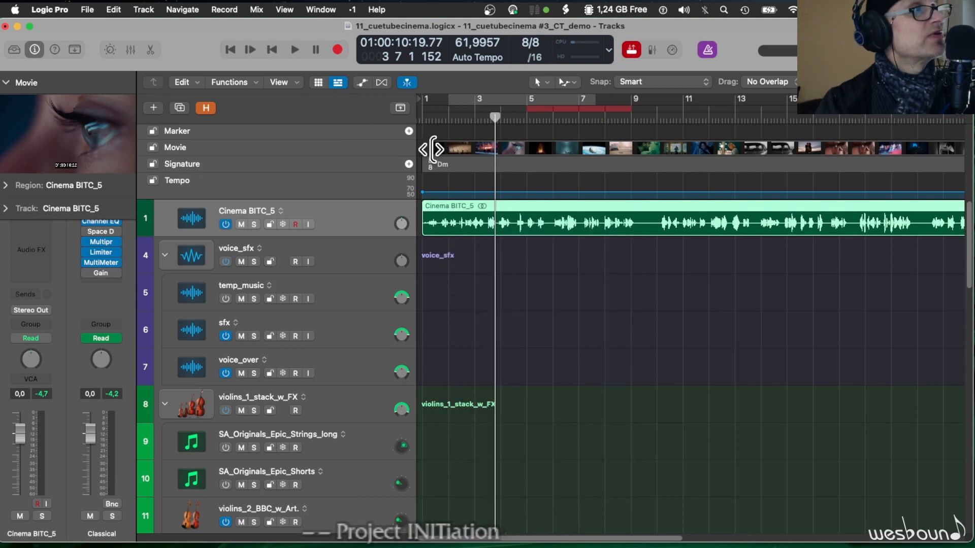
{"action": "left_click_drag", "start_coordinate": [432, 149], "coordinate": [409, 148]}
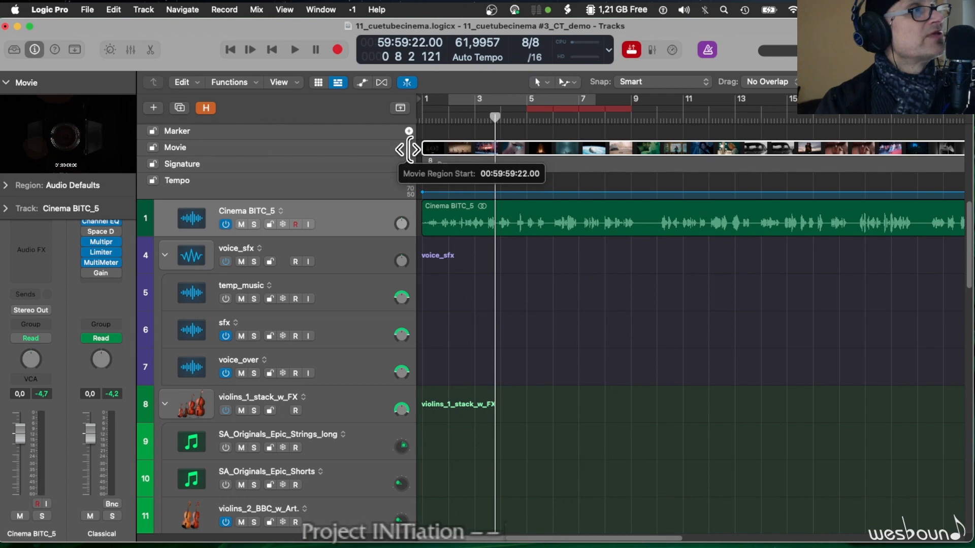
{"action": "left_click_drag", "start_coordinate": [410, 149], "coordinate": [407, 148]}
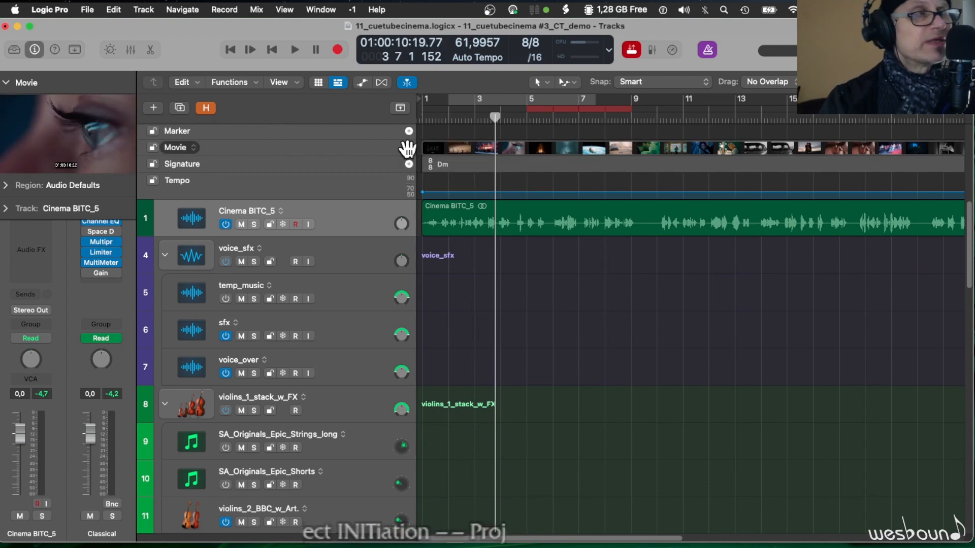
- Lock the SMPTE position of the Cinema BITC_5 audio region and return the playhead to bar 1
{"action": "left_click", "coordinate": [462, 211]}
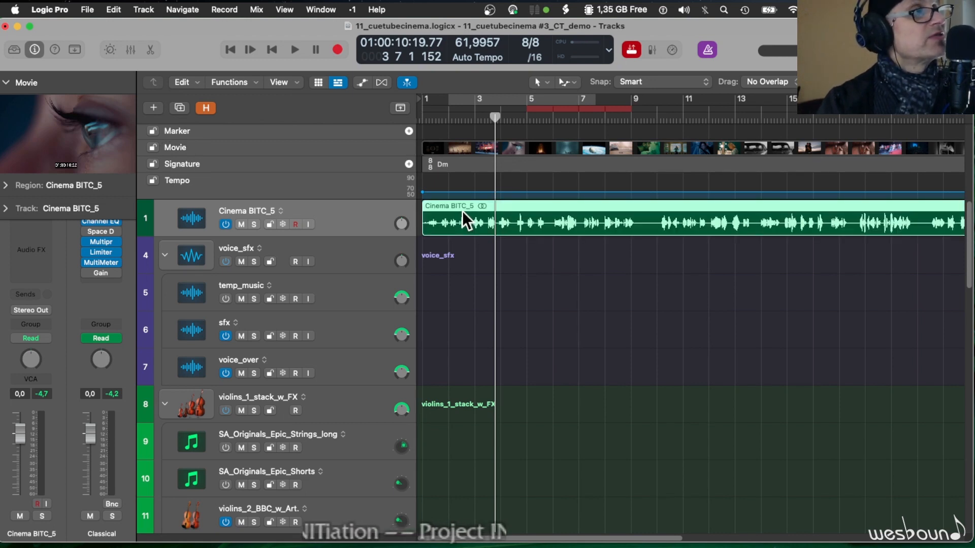
{"action": "right_click", "coordinate": [462, 211]}
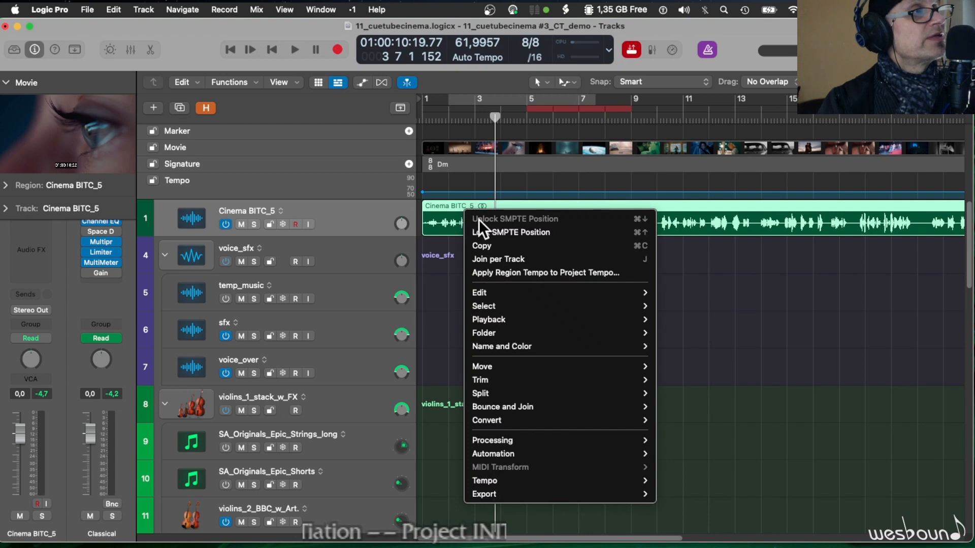
{"action": "left_click", "coordinate": [482, 232]}
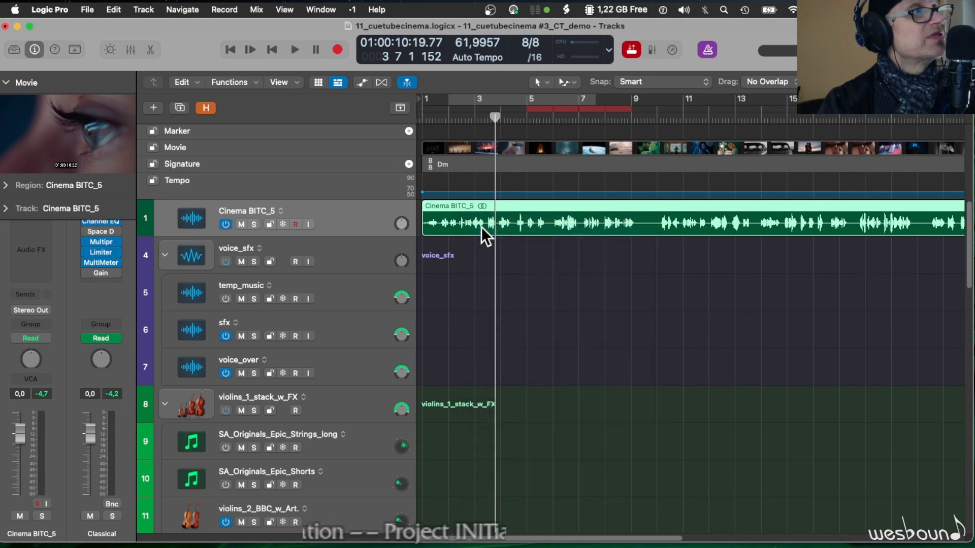
{"action": "left_click", "coordinate": [425, 114]}
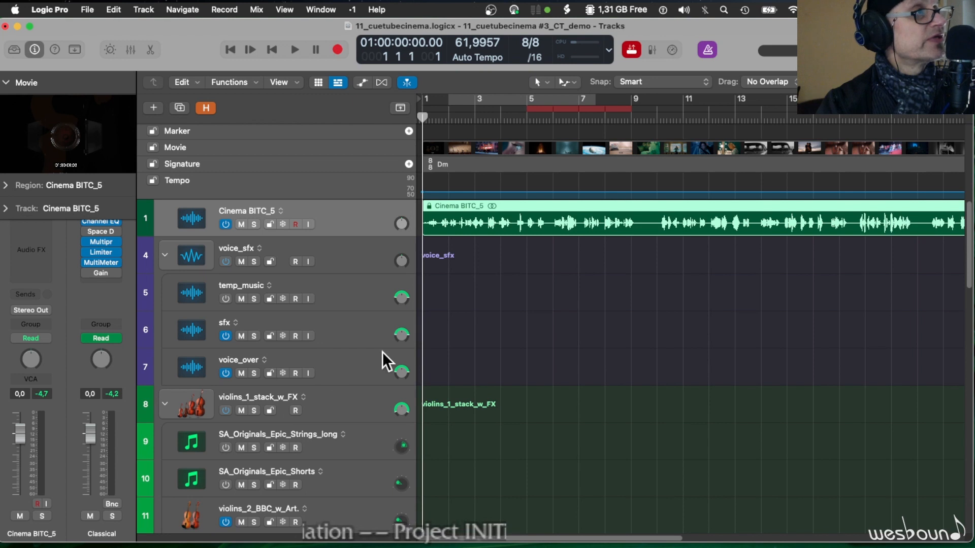
- Add the audio file Sound Effects.wav from the Audio Files folder to the sfx track near bar 1
{"action": "left_click", "coordinate": [352, 355]}
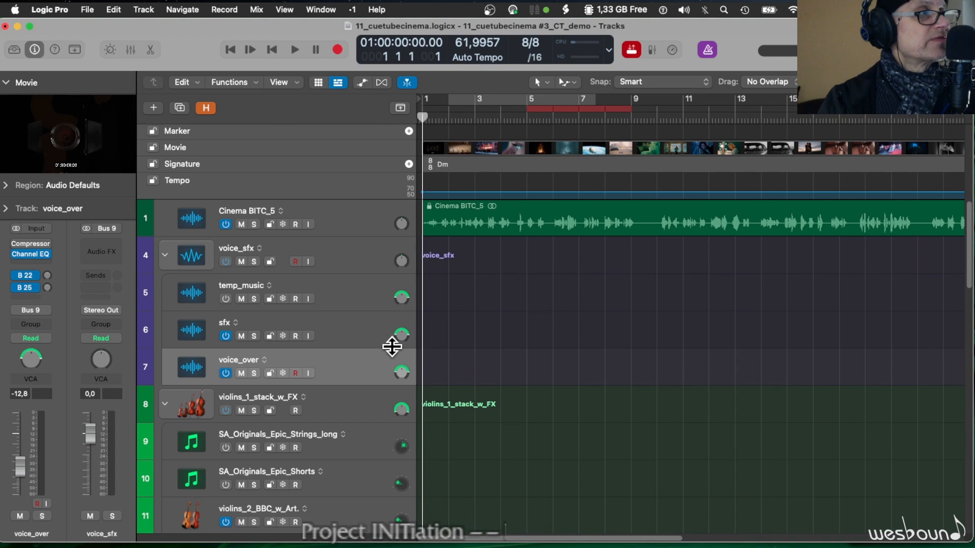
{"action": "left_click", "coordinate": [358, 324]}
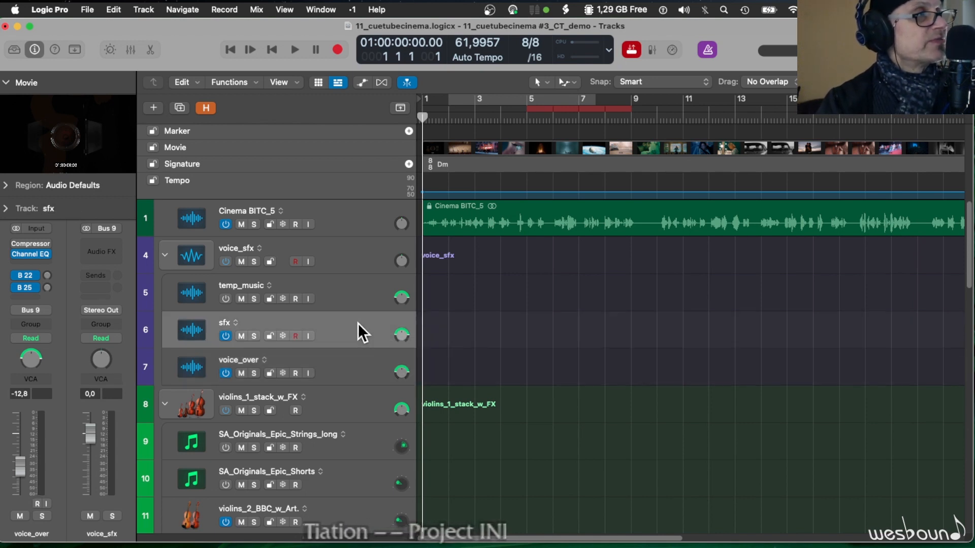
{"action": "right_click", "coordinate": [440, 321]}
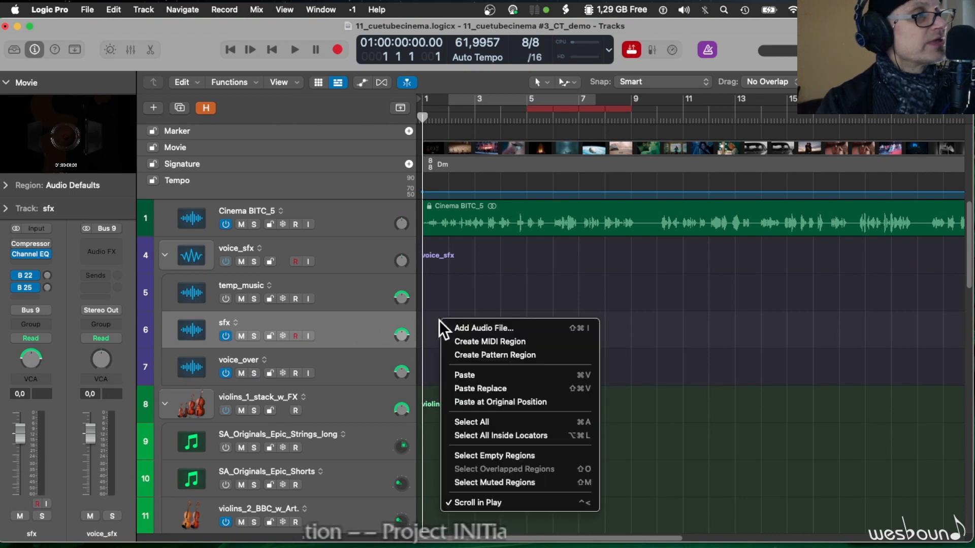
{"action": "left_click", "coordinate": [507, 327]}
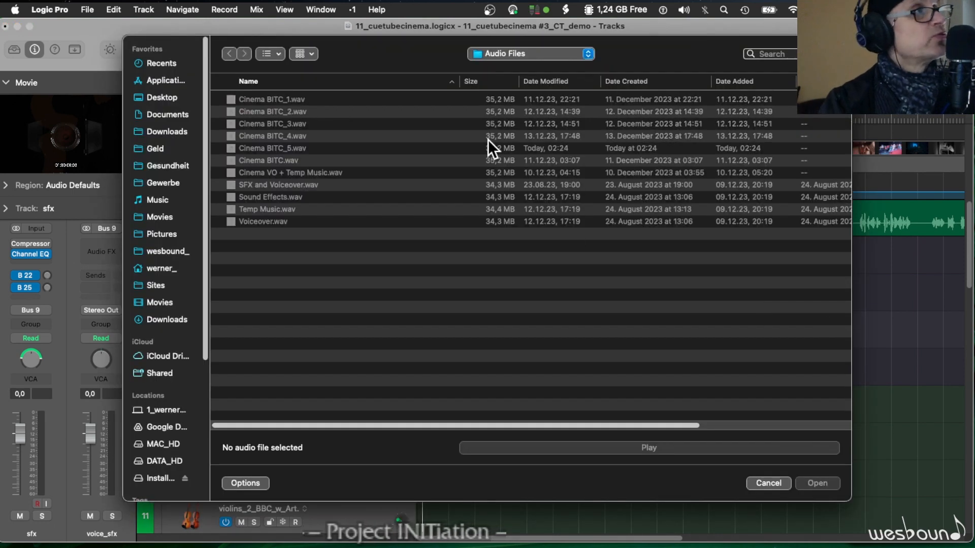
{"action": "left_click", "coordinate": [535, 54]}
{"action": "left_click", "coordinate": [529, 59]}
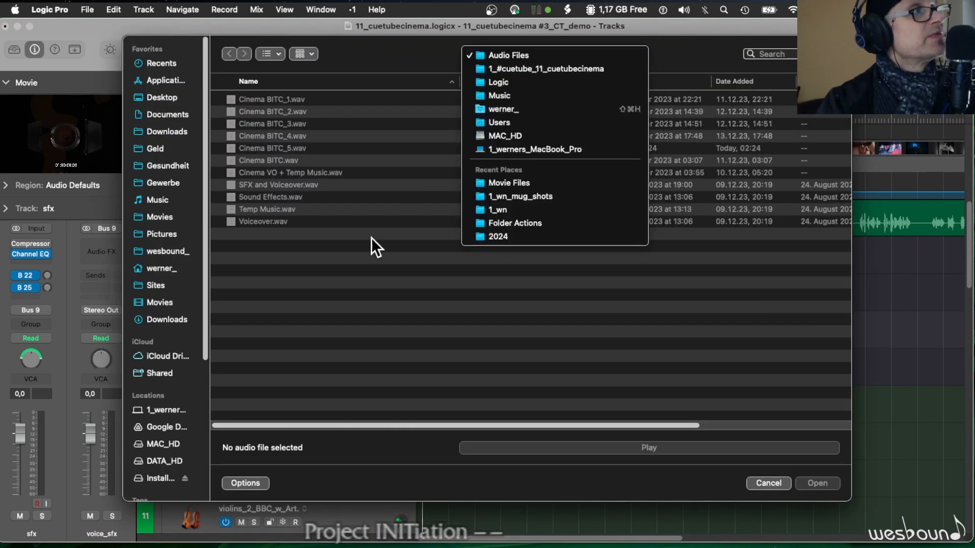
{"action": "left_click", "coordinate": [275, 198]}
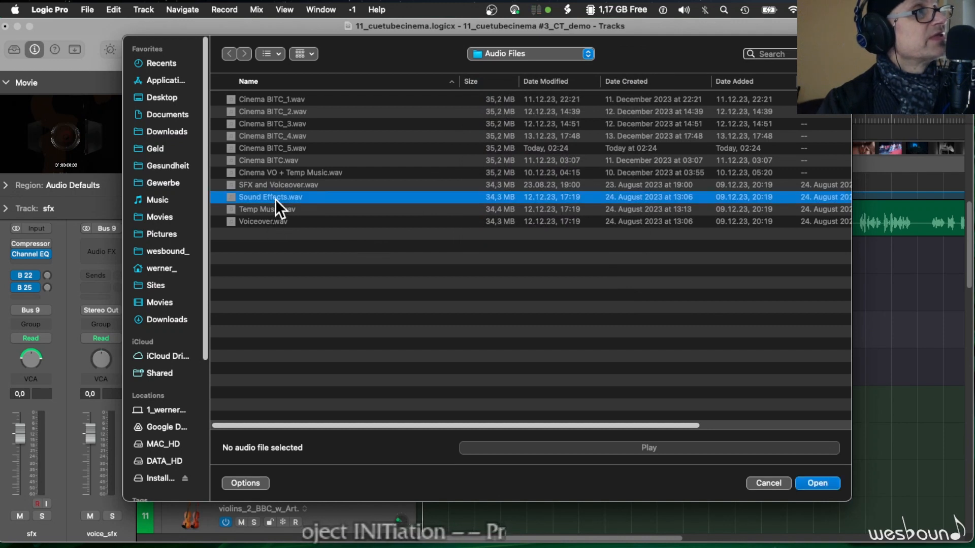
{"action": "left_click", "coordinate": [829, 482]}
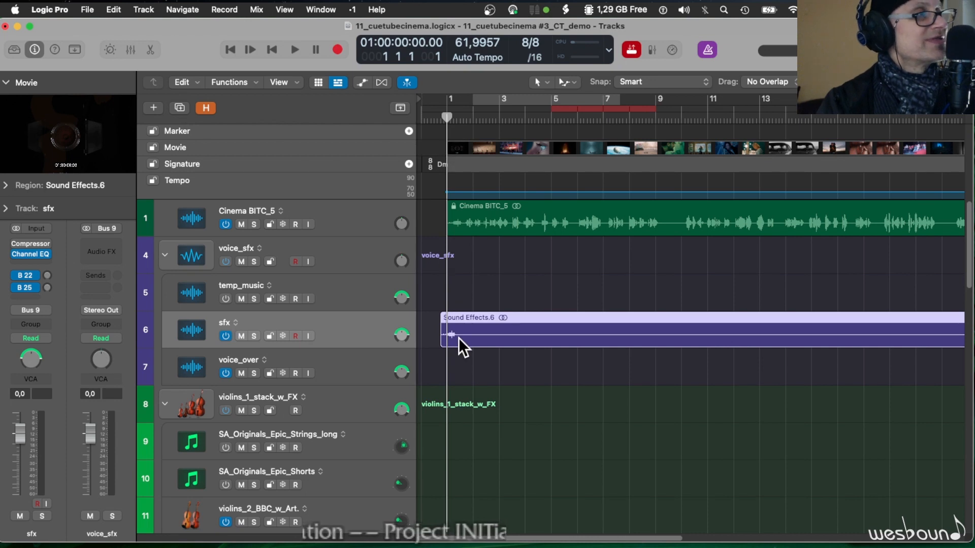
- Play briefly from just before bar 1 and move the Sound Effects region so it starts at bar 1
{"action": "left_click", "coordinate": [437, 120]}
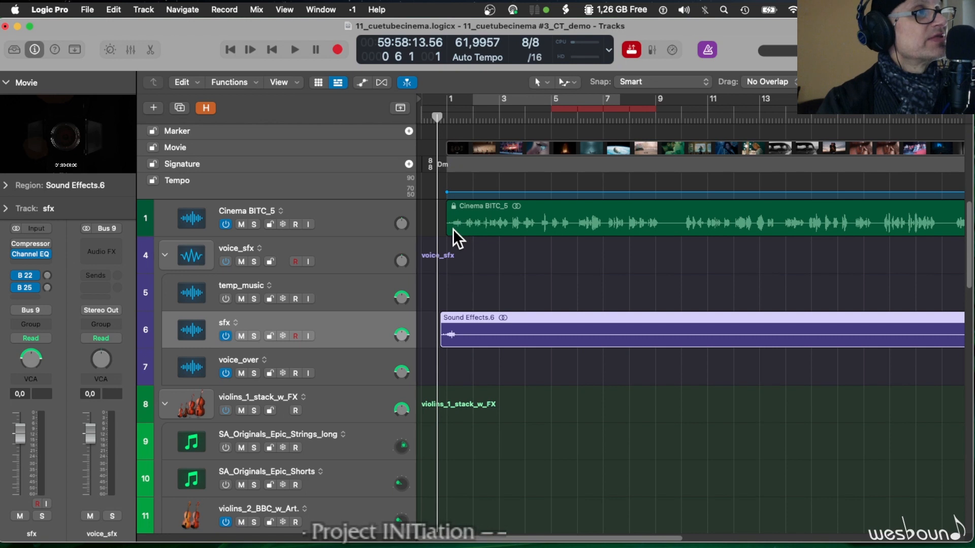
{"action": "key", "text": "space"}
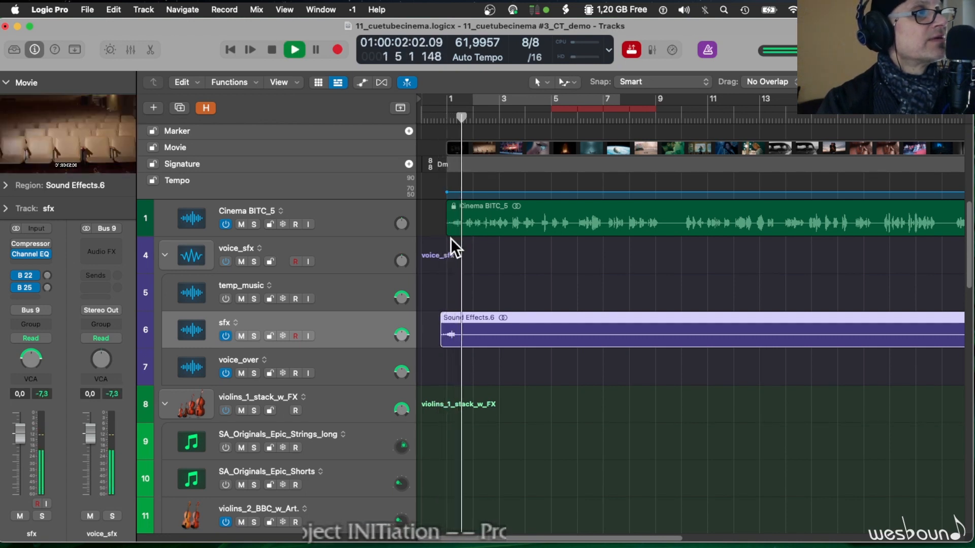
{"action": "key", "text": "space"}
{"action": "left_click_drag", "start_coordinate": [488, 317], "coordinate": [488, 318]}
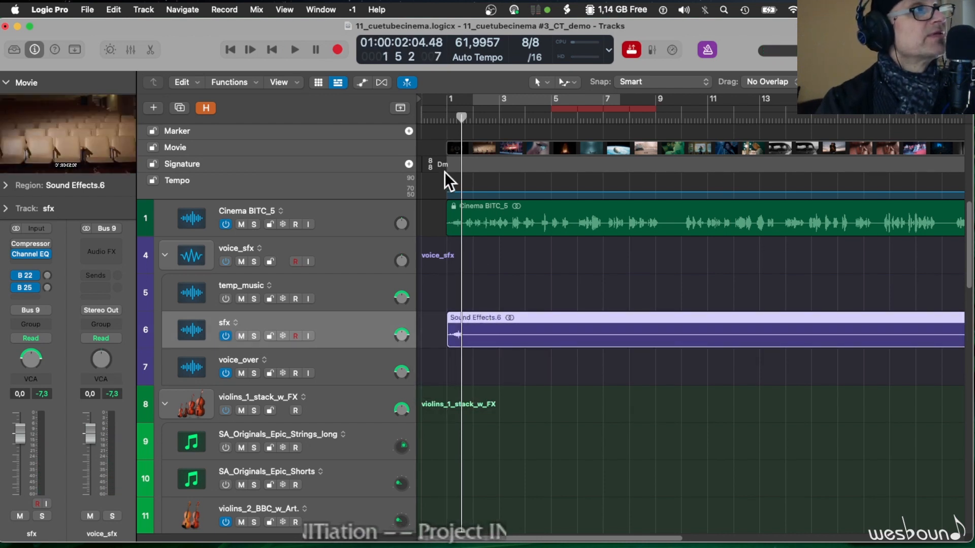
{"action": "left_click", "coordinate": [446, 115]}
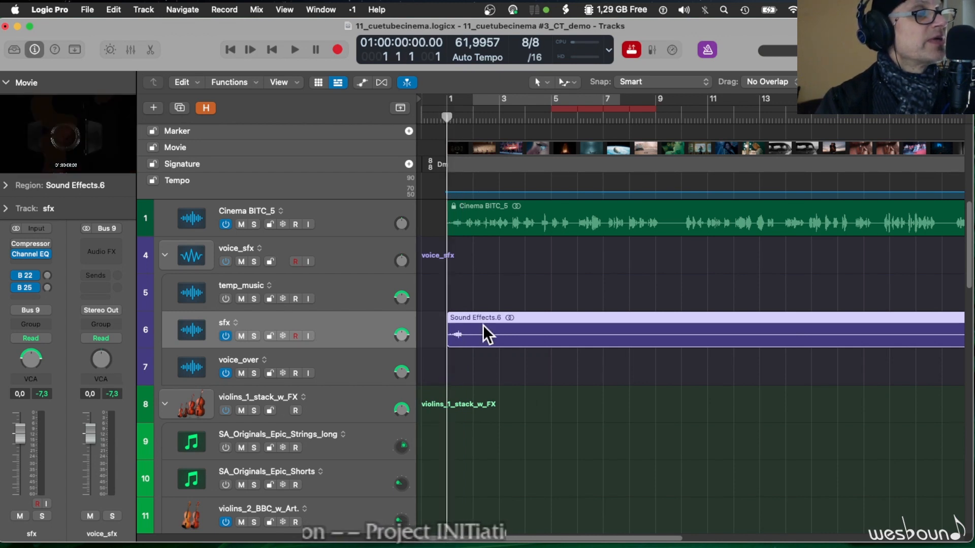
- Add the audio file Voiceover.wav to the voice_over track
{"action": "left_click", "coordinate": [347, 361]}
{"action": "right_click", "coordinate": [495, 358]}
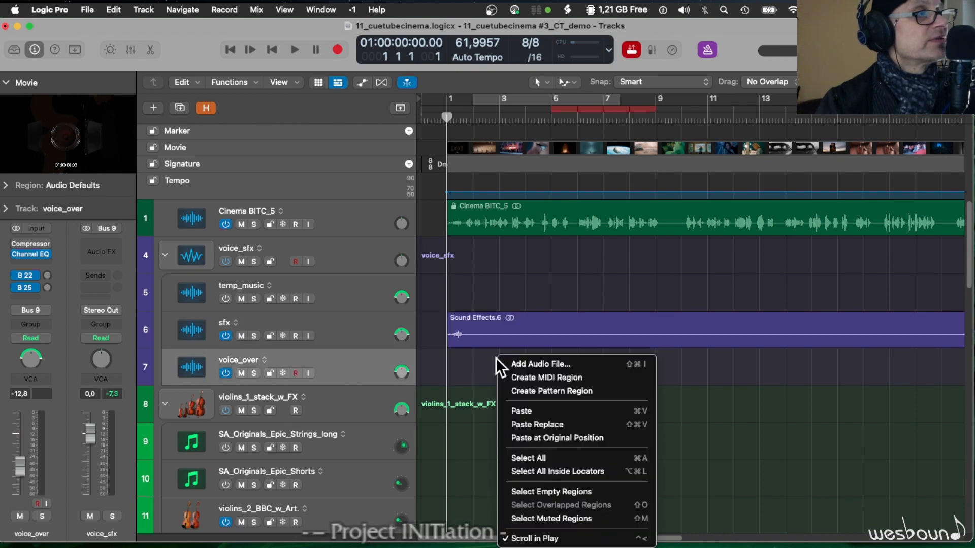
{"action": "left_click", "coordinate": [506, 364]}
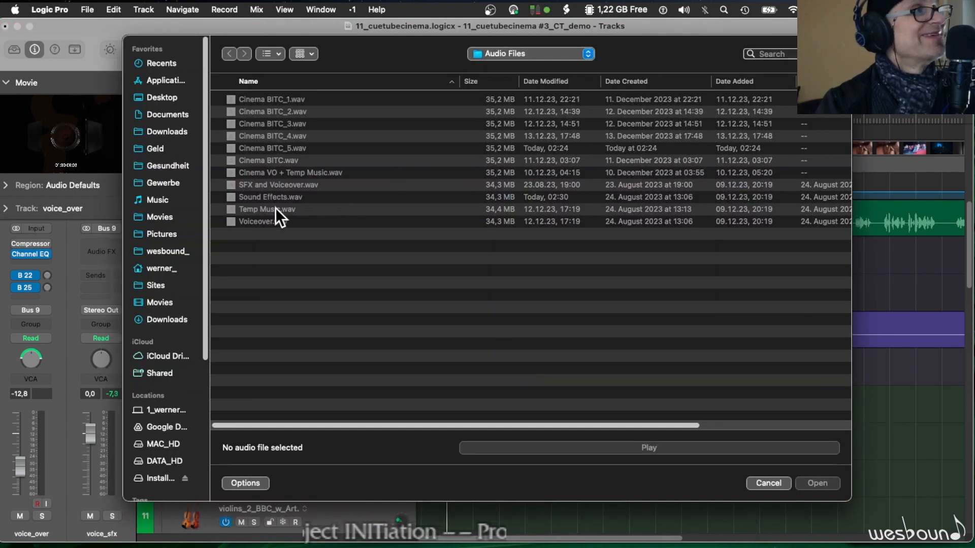
{"action": "double_click", "coordinate": [288, 222]}
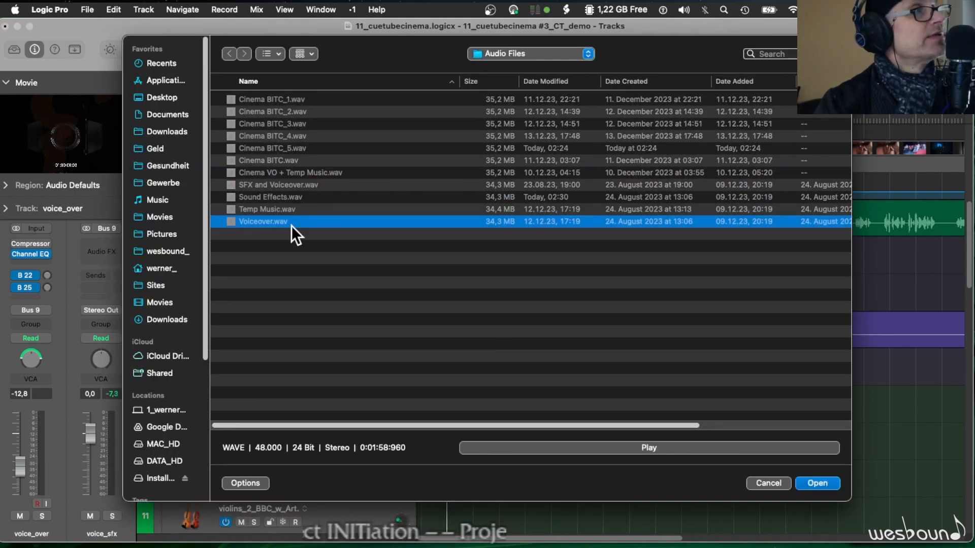
- Return the playhead to bar 1 and move the Voiceover region earlier so it starts close to bar 1
{"action": "left_click", "coordinate": [484, 117]}
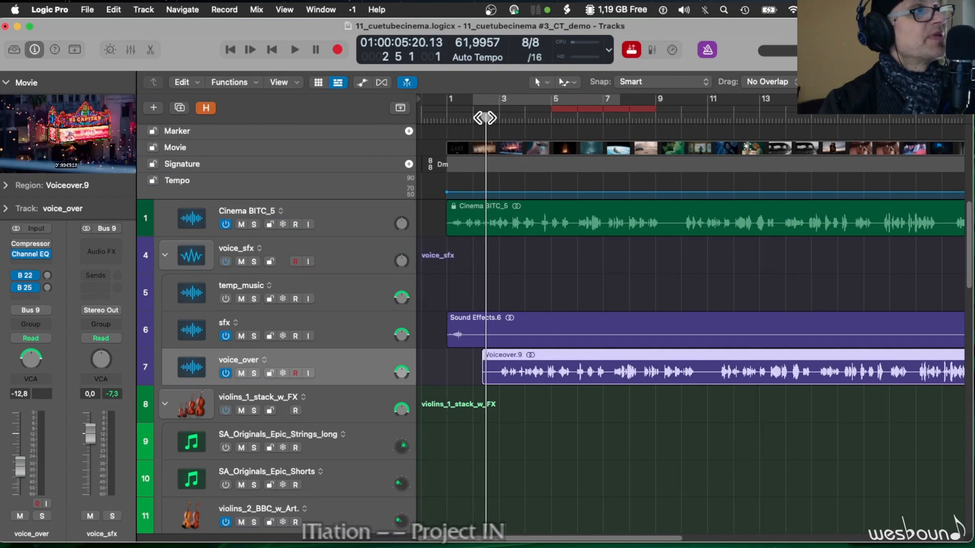
{"action": "left_click_drag", "start_coordinate": [484, 118], "coordinate": [451, 120]}
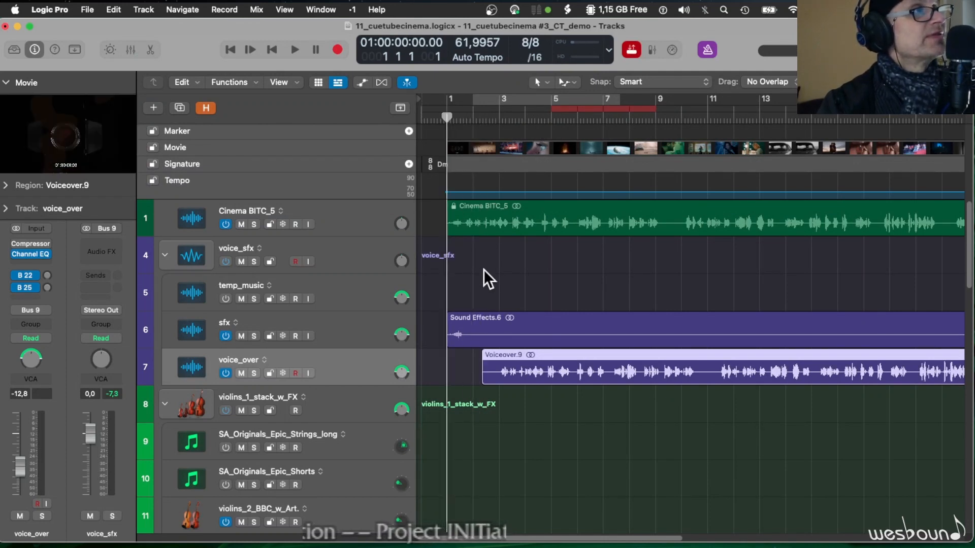
{"action": "left_click_drag", "start_coordinate": [508, 355], "coordinate": [474, 373]}
- Place the playhead at the movie's start at 59:59:21.78 and align the starts of the Sound Effects and Voiceover regions with it
{"action": "scroll", "coordinate": [474, 373], "scroll_direction": "up", "scroll_amount": 5}
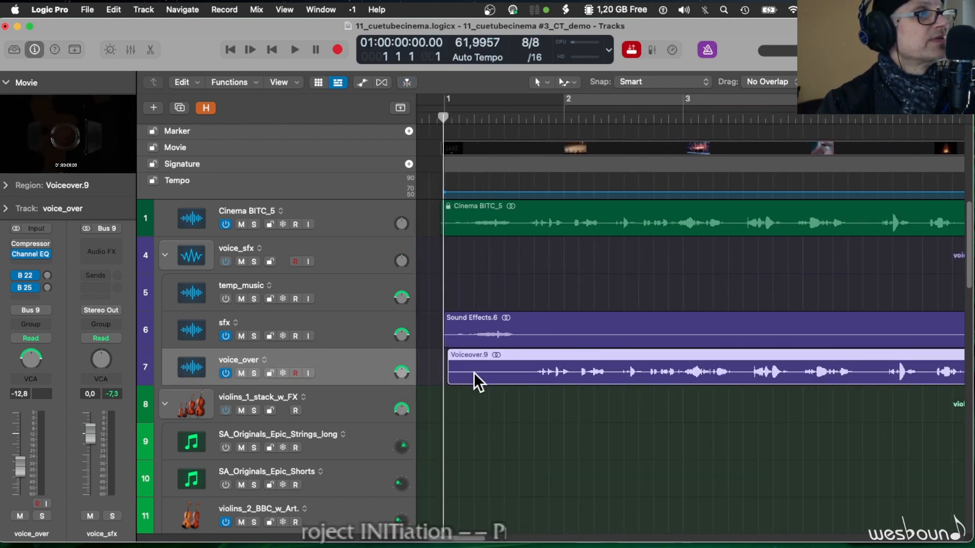
{"action": "scroll", "coordinate": [475, 370], "scroll_direction": "up", "scroll_amount": 6}
{"action": "scroll", "coordinate": [480, 351], "scroll_direction": "left", "scroll_amount": 3}
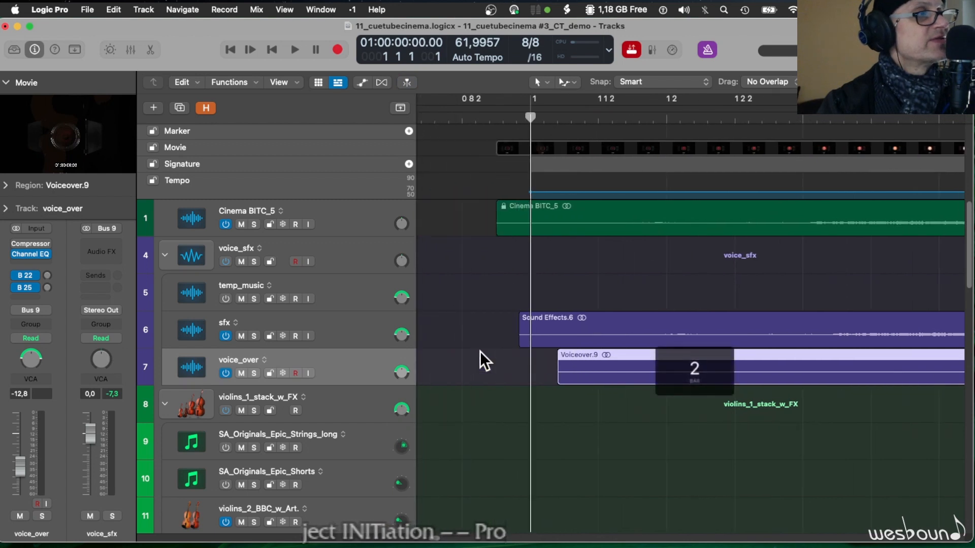
{"action": "scroll", "coordinate": [480, 351], "scroll_direction": "left", "scroll_amount": 2}
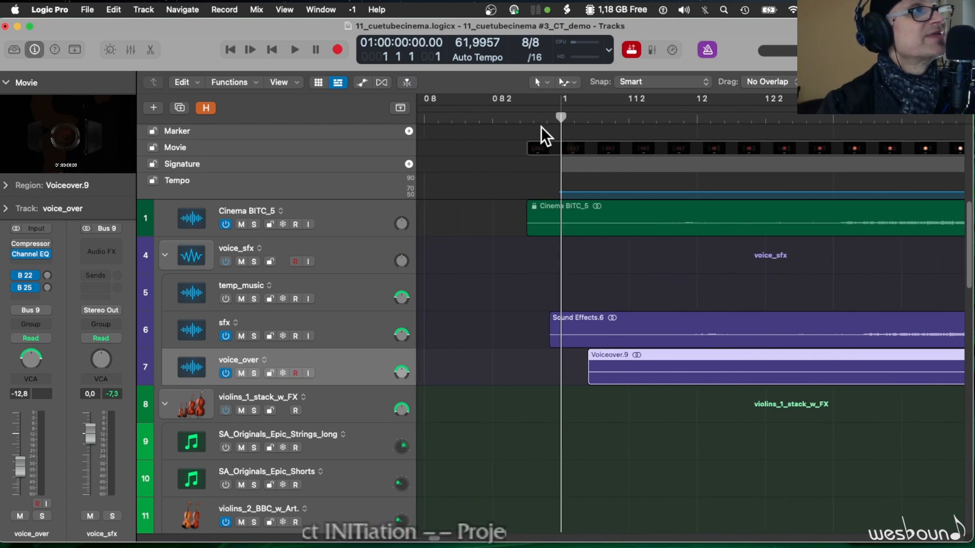
{"action": "left_click", "coordinate": [529, 117]}
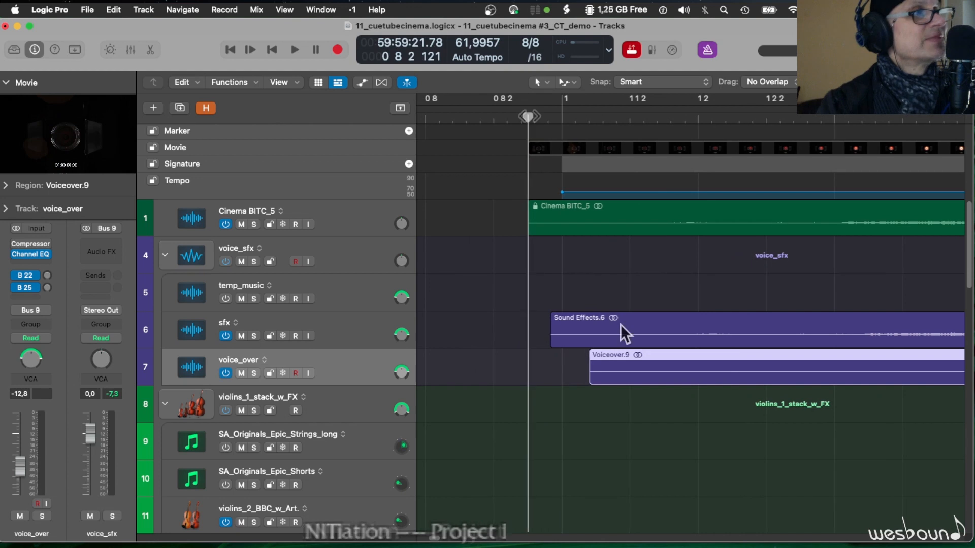
{"action": "left_click_drag", "start_coordinate": [619, 319], "coordinate": [595, 317]}
{"action": "left_click_drag", "start_coordinate": [669, 349], "coordinate": [609, 360]}
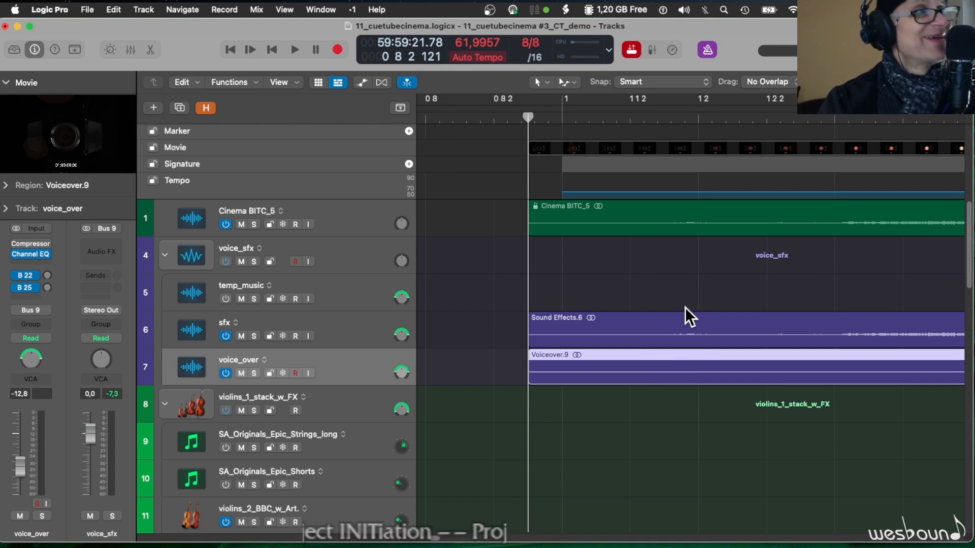
- Lock the SMPTE position of both the Sound Effects and Voiceover regions
{"action": "key", "text": "super+Left"}
{"action": "key", "text": "super+Left"}
{"action": "key", "text": "super+Right"}
{"action": "key", "text": "super+Right"}
{"action": "key", "text": "super+Right"}
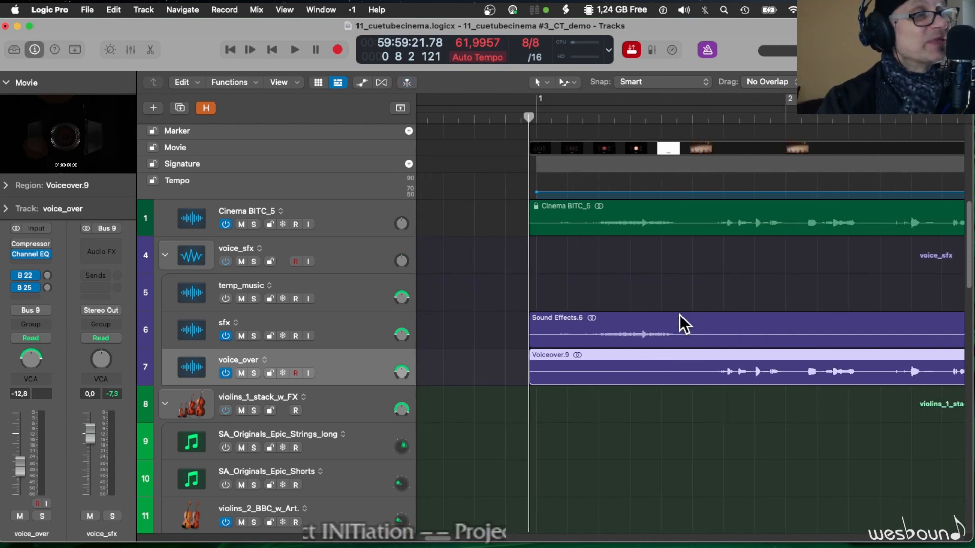
{"action": "key", "text": "super+Left"}
{"action": "key", "text": "super+Left"}
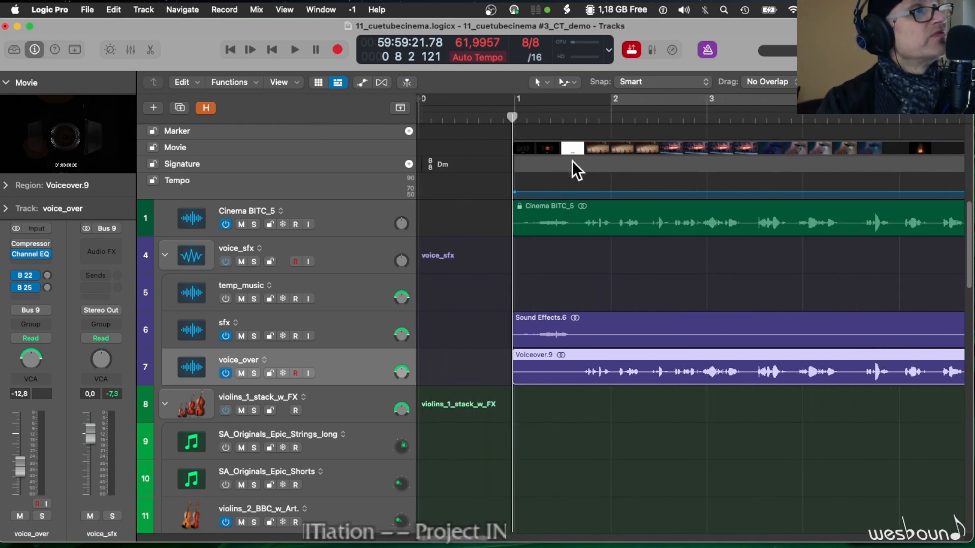
{"action": "left_click", "coordinate": [577, 318]}
{"action": "left_click", "coordinate": [584, 362], "text": "shift"}
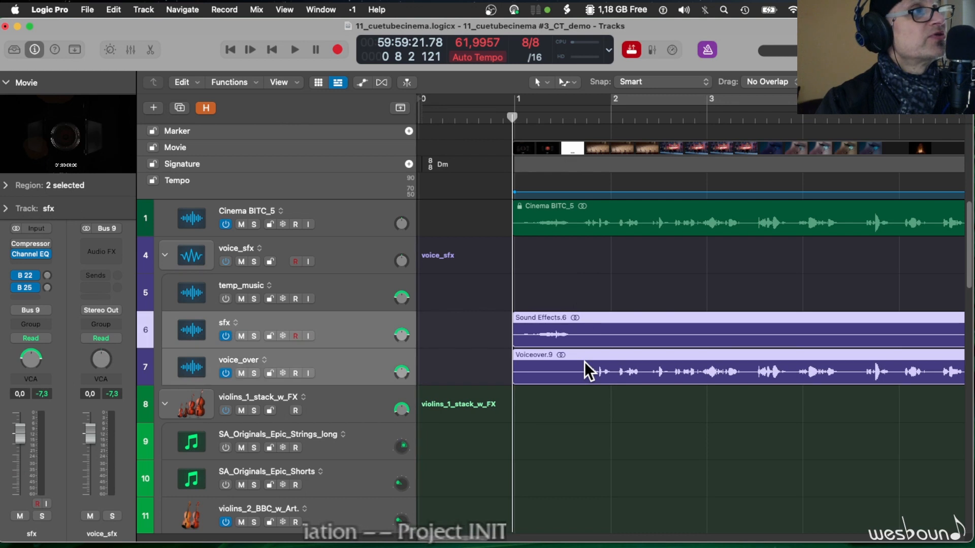
{"action": "right_click", "coordinate": [584, 361]}
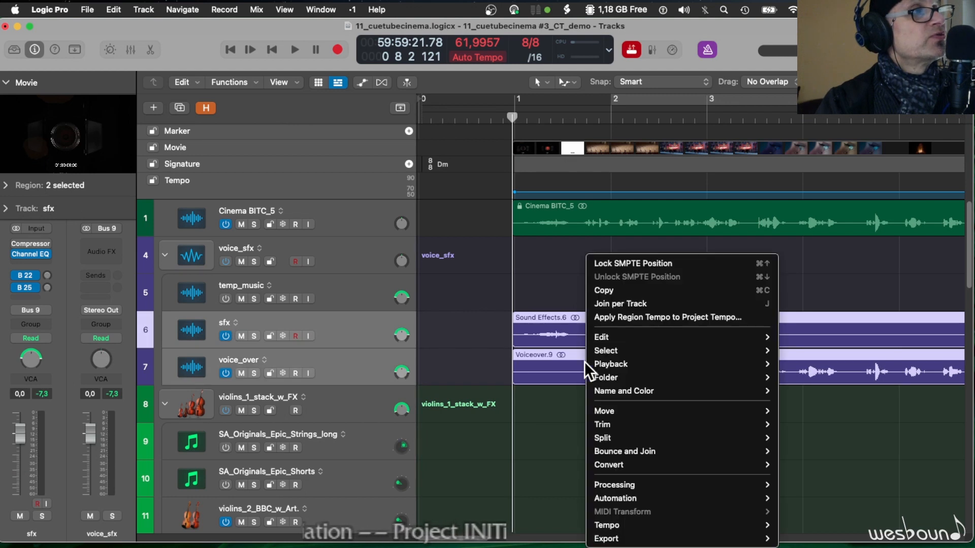
{"action": "left_click", "coordinate": [613, 263]}
- Show the movie in a floating window, move the project start to the movie's first frame and return the playhead there
{"action": "key", "text": "alt+super+v"}
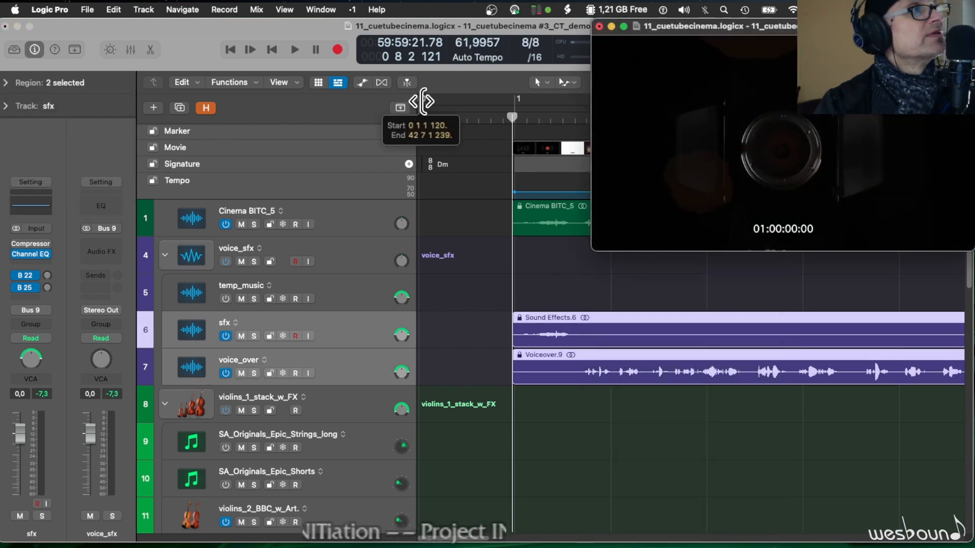
{"action": "left_click", "coordinate": [421, 101]}
{"action": "mouse_move", "coordinate": [421, 102]}
{"action": "left_mouse_down"}
{"action": "mouse_move", "coordinate": [535, 113]}
{"action": "mouse_move", "coordinate": [527, 111]}
{"action": "left_mouse_up"}
{"action": "key", "text": "Return"}
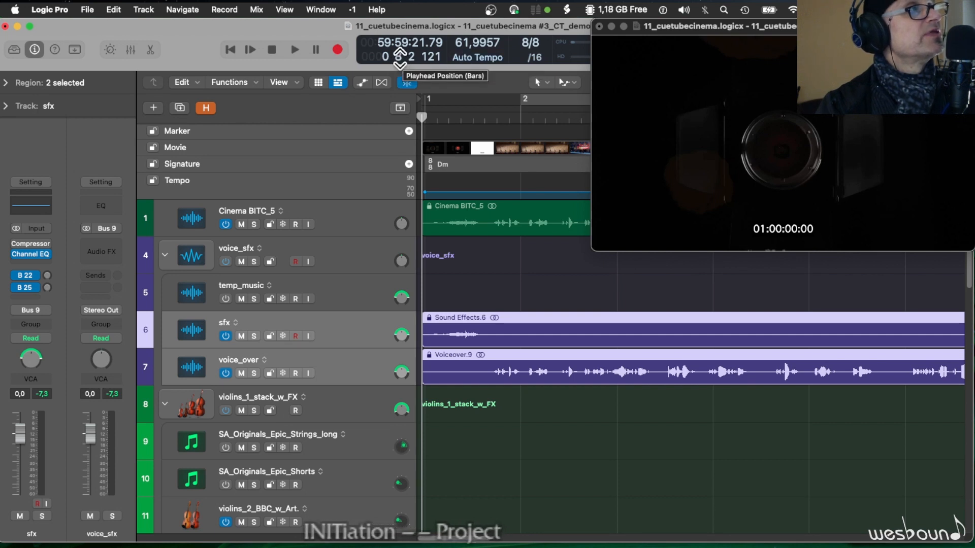
- Place the playhead at bar 1 (01:00:00:00.00) and shift the movie together with its audio regions so they start there
{"action": "left_click", "coordinate": [426, 118]}
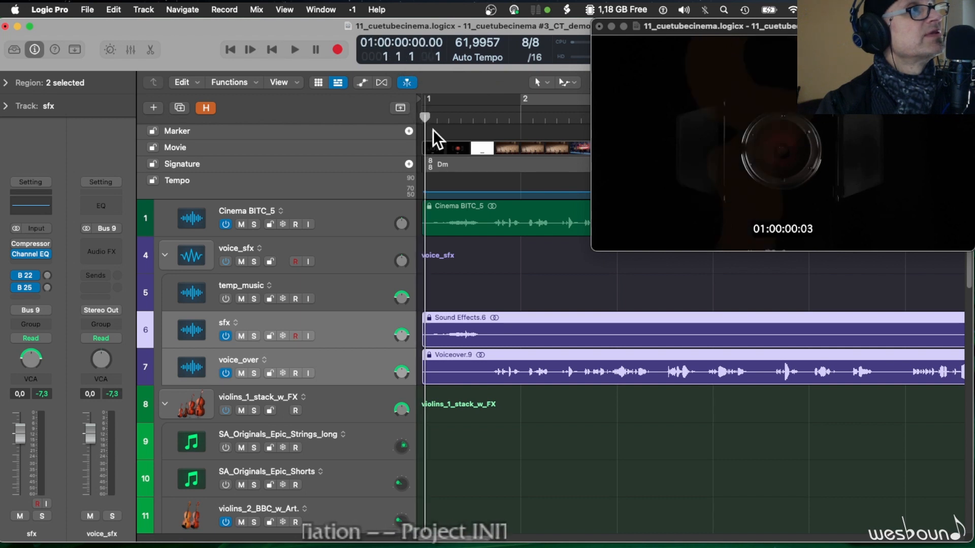
{"action": "key", "text": "super+Right"}
{"action": "key", "text": "super+Right"}
{"action": "key", "text": "super+Right"}
{"action": "key", "text": "super+Right"}
{"action": "key", "text": "super+Right"}
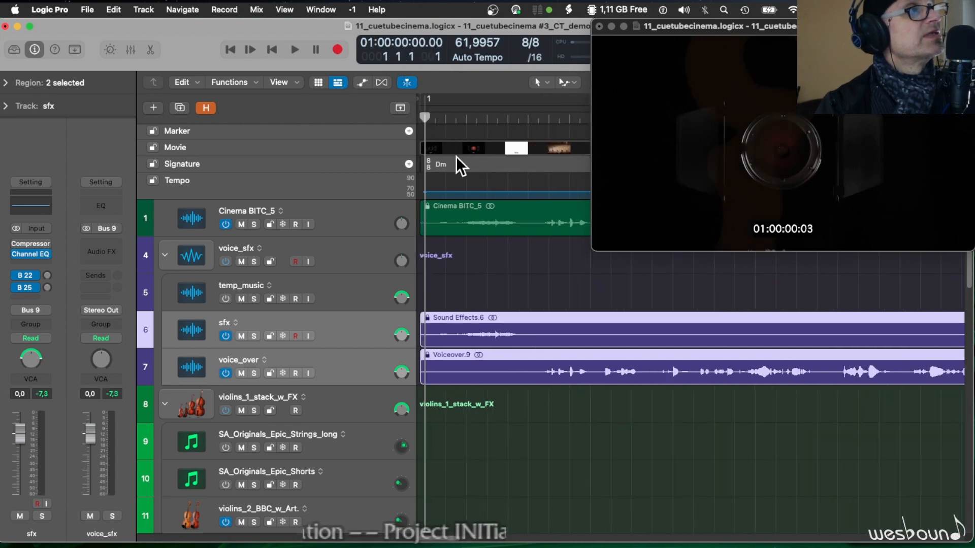
{"action": "scroll", "coordinate": [456, 157], "scroll_direction": "left", "scroll_amount": 2}
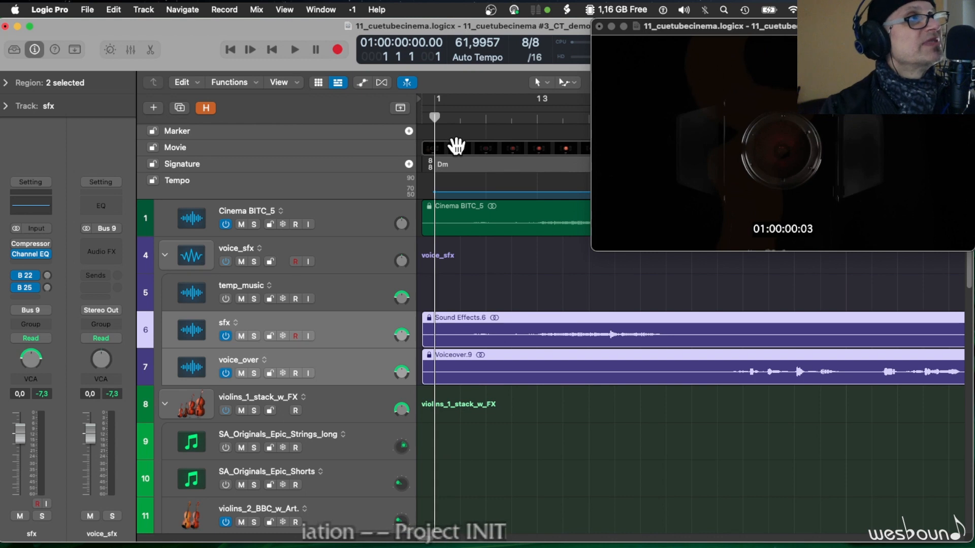
{"action": "left_click_drag", "start_coordinate": [453, 148], "coordinate": [464, 152]}
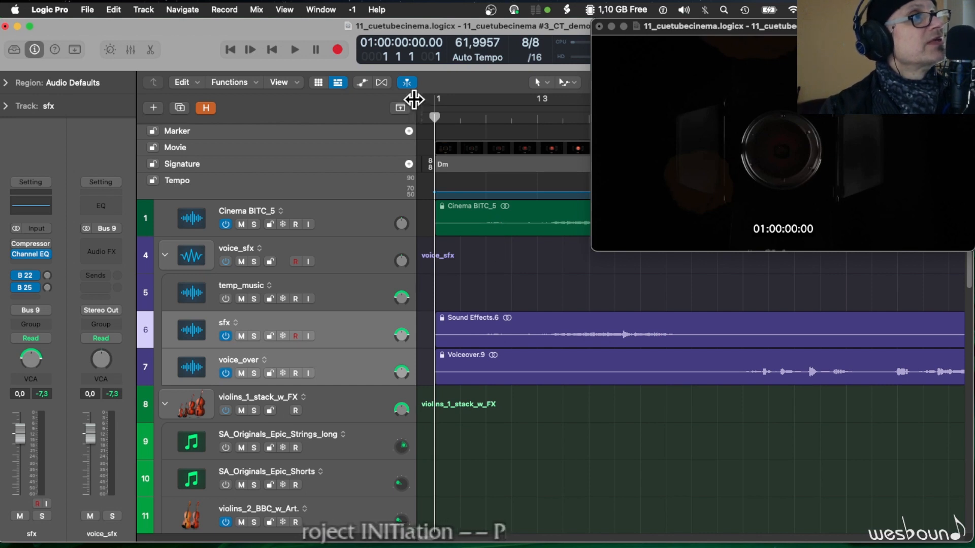
- Move the project start up to just before bar 1 and play the first seconds to check picture and audio sync
{"action": "left_click_drag", "start_coordinate": [420, 102], "coordinate": [454, 104]}
{"action": "key", "text": "space"}
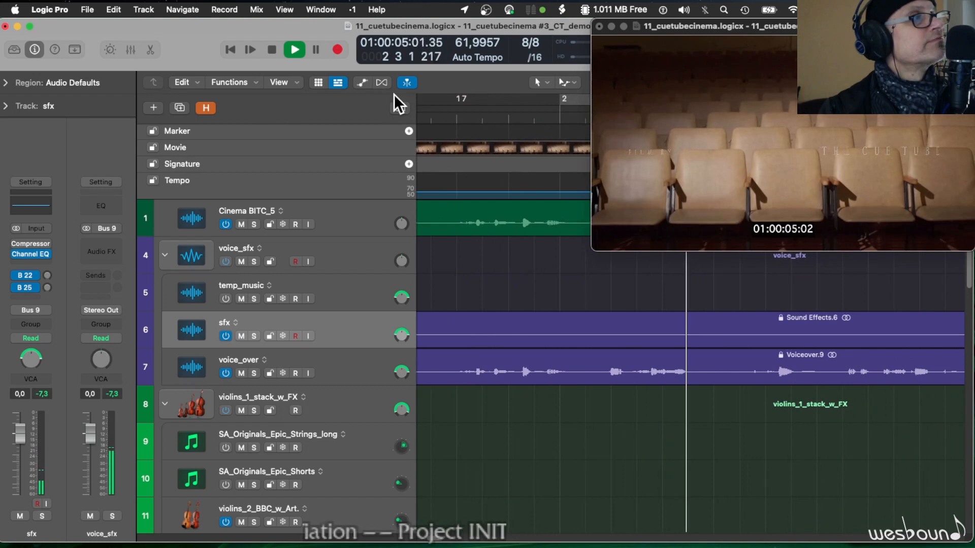
{"action": "key", "text": "space"}
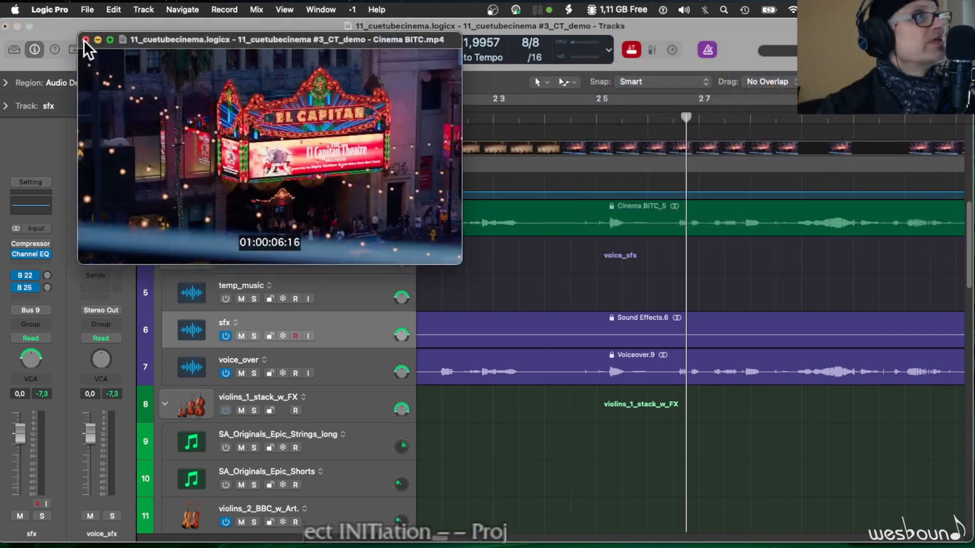
- Close the floating movie window, return the playhead to the project start and turn off the Cinema BITC_5 track
{"action": "left_click", "coordinate": [86, 40]}
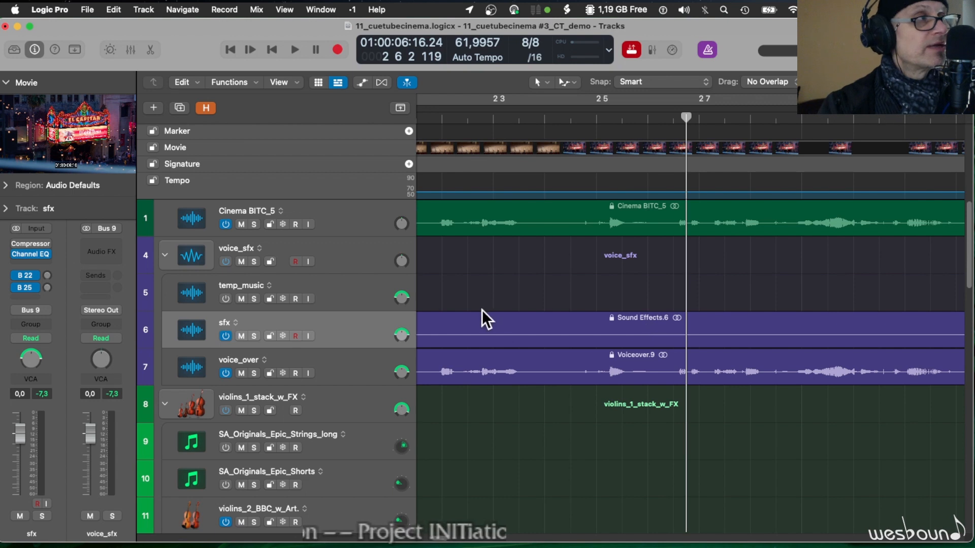
{"action": "key", "text": "Return"}
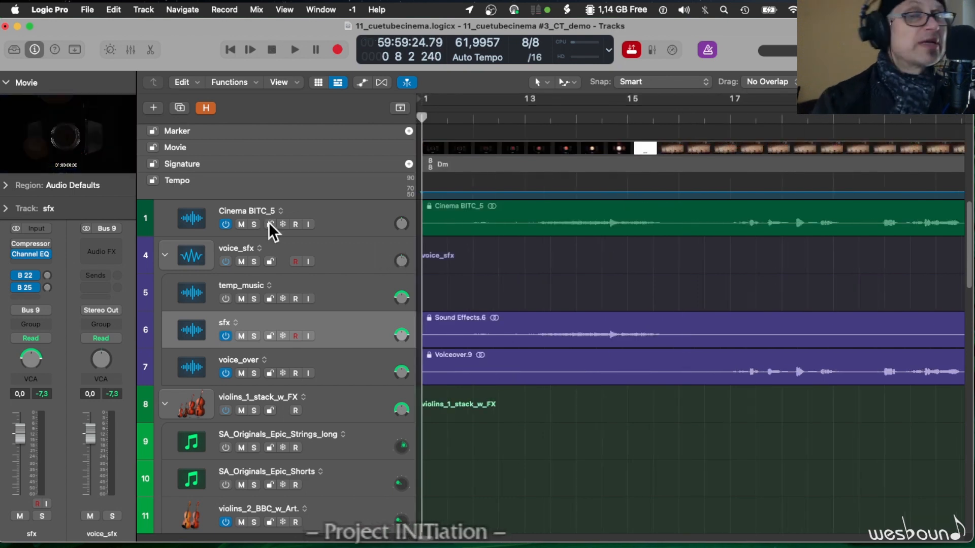
{"action": "left_click", "coordinate": [224, 224]}
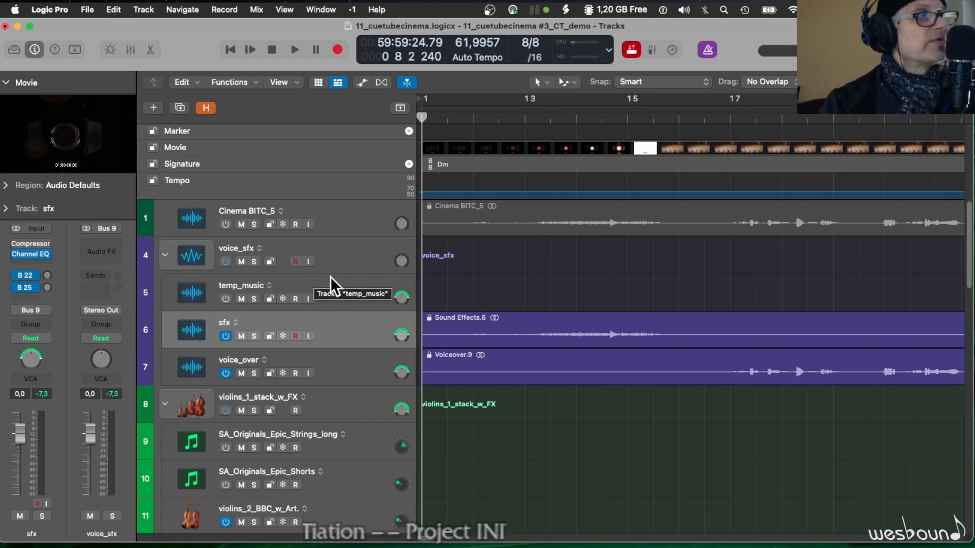
- Look through the string, brass, percussion and piano tracks below voice_over at a reduced track height
{"action": "scroll", "coordinate": [325, 392], "scroll_direction": "down", "scroll_amount": 5}
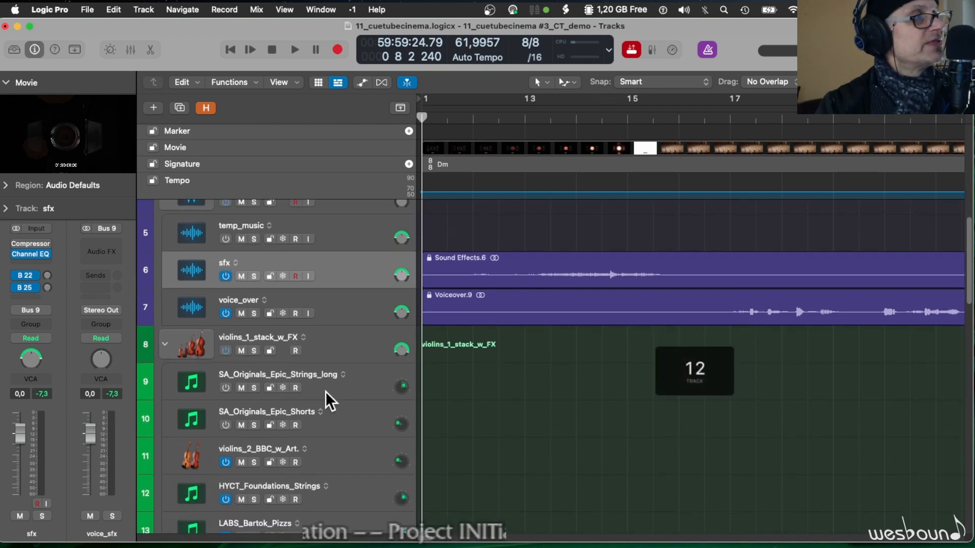
{"action": "key", "text": "super+Left"}
{"action": "key", "text": "super+Left"}
{"action": "key", "text": "super+Right"}
{"action": "key", "text": "super+Up"}
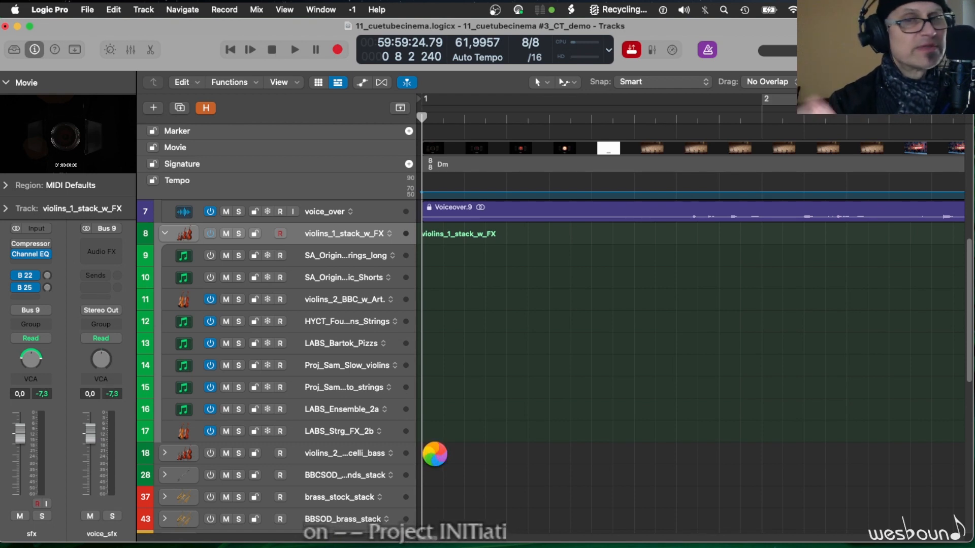
{"action": "scroll", "coordinate": [435, 453], "scroll_direction": "down", "scroll_amount": 4}
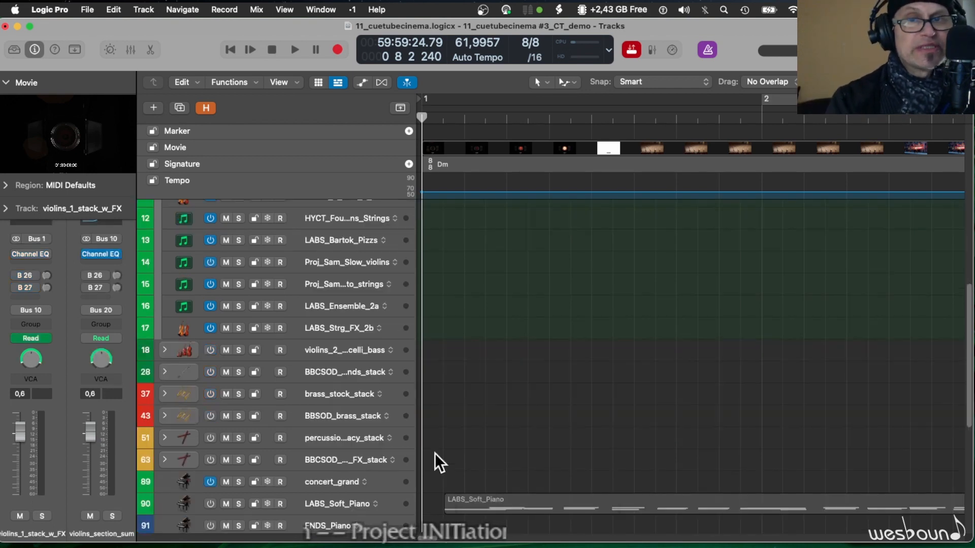